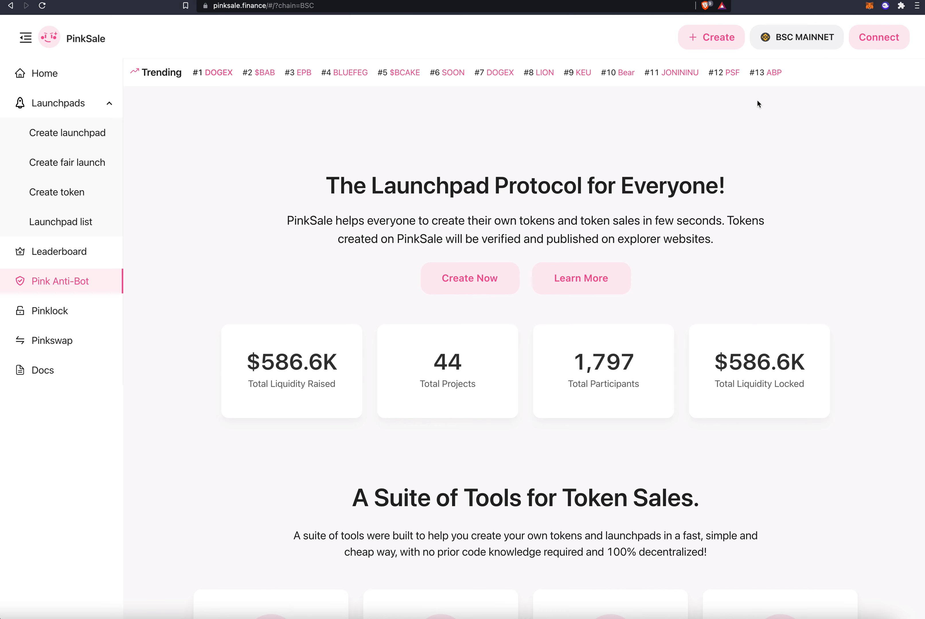
# Connect the MetaMask wallet to the site using the Pinksale account
pyautogui.click(879, 40)
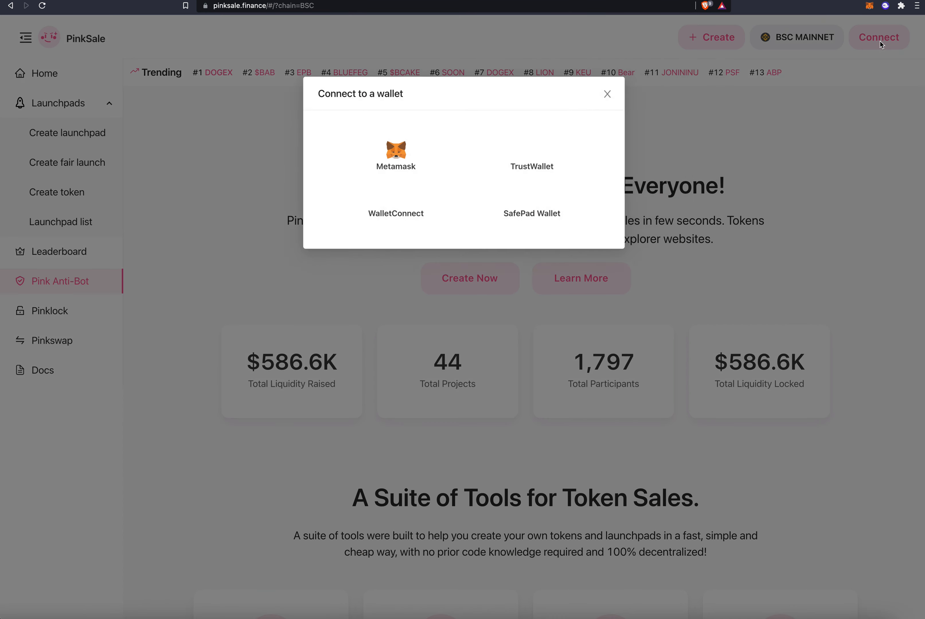
pyautogui.click(402, 156)
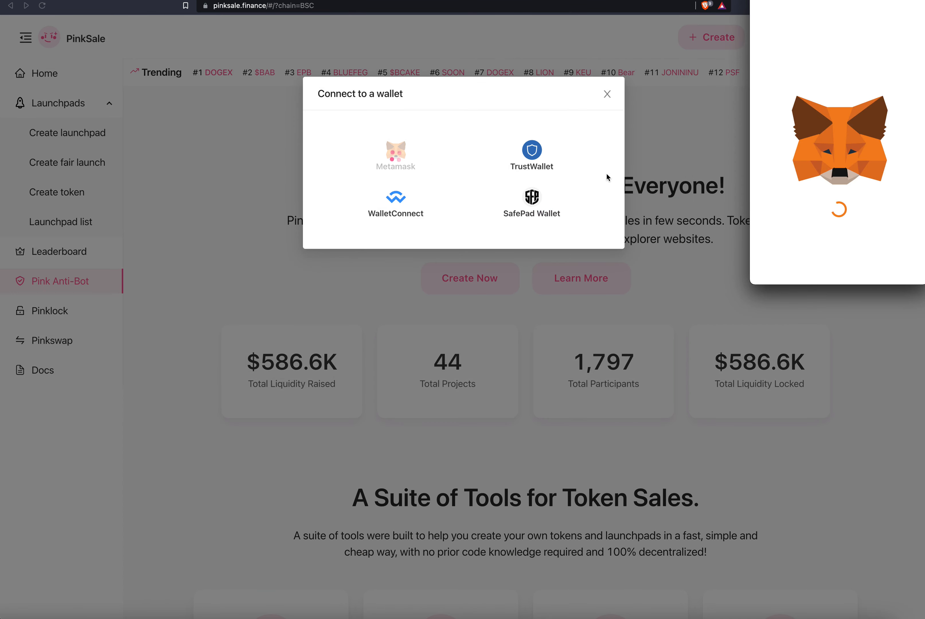
pyautogui.scroll(-5, 776, 203)
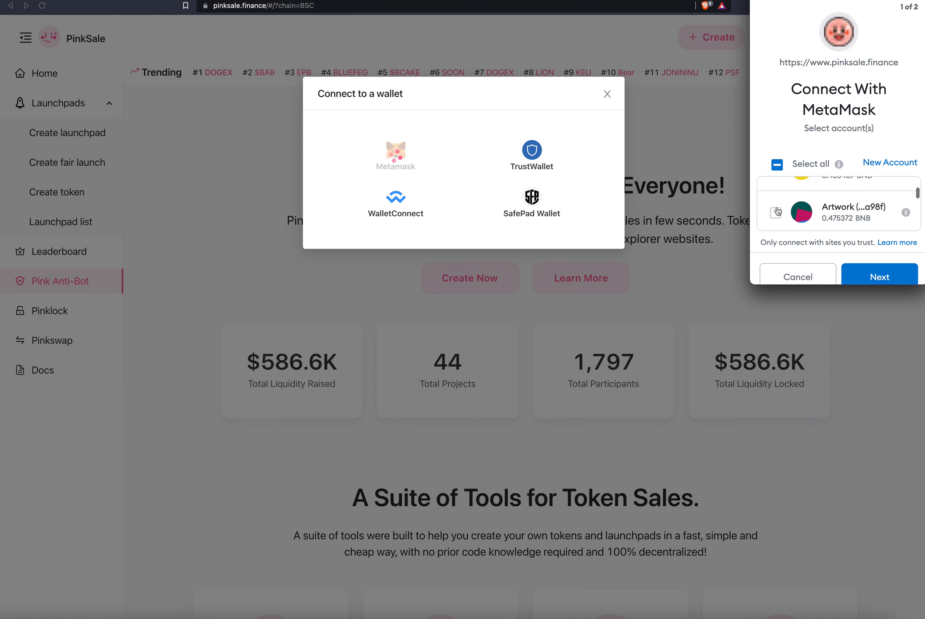
pyautogui.scroll(3, 778, 211)
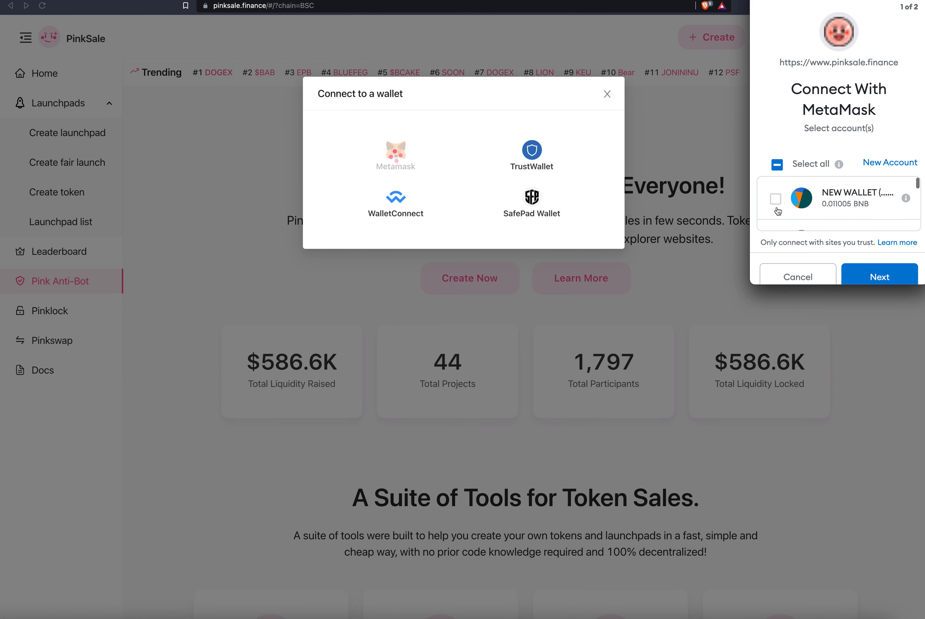
pyautogui.scroll(-4, 778, 211)
pyautogui.scroll(1, 775, 217)
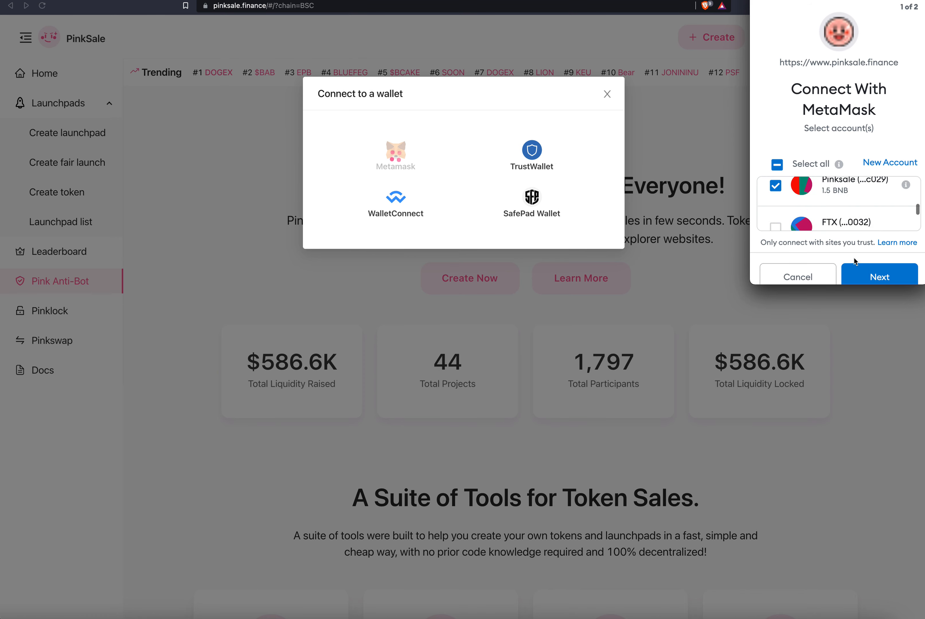
pyautogui.click(864, 273)
pyautogui.click(871, 275)
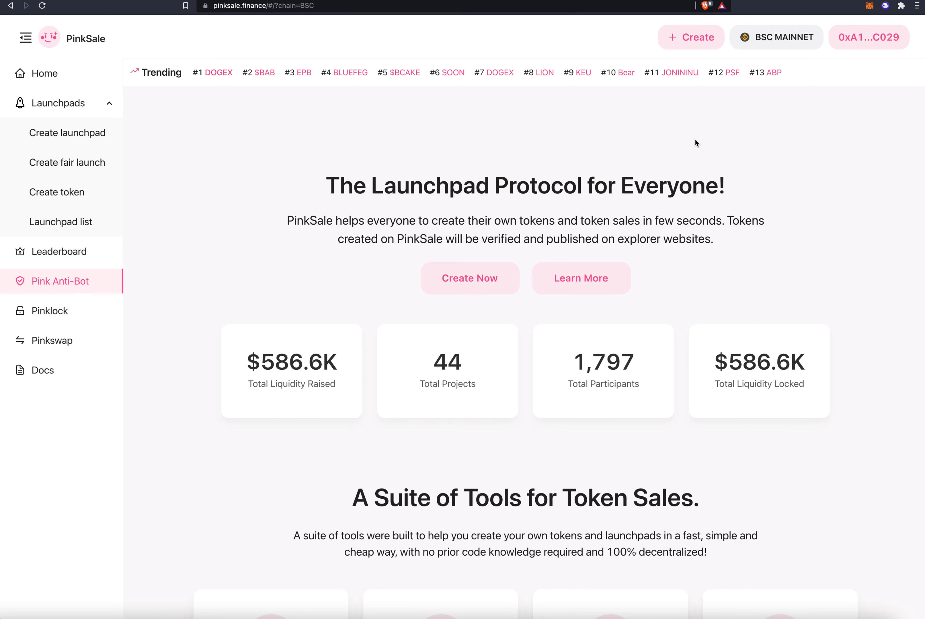
pyautogui.click(64, 284)
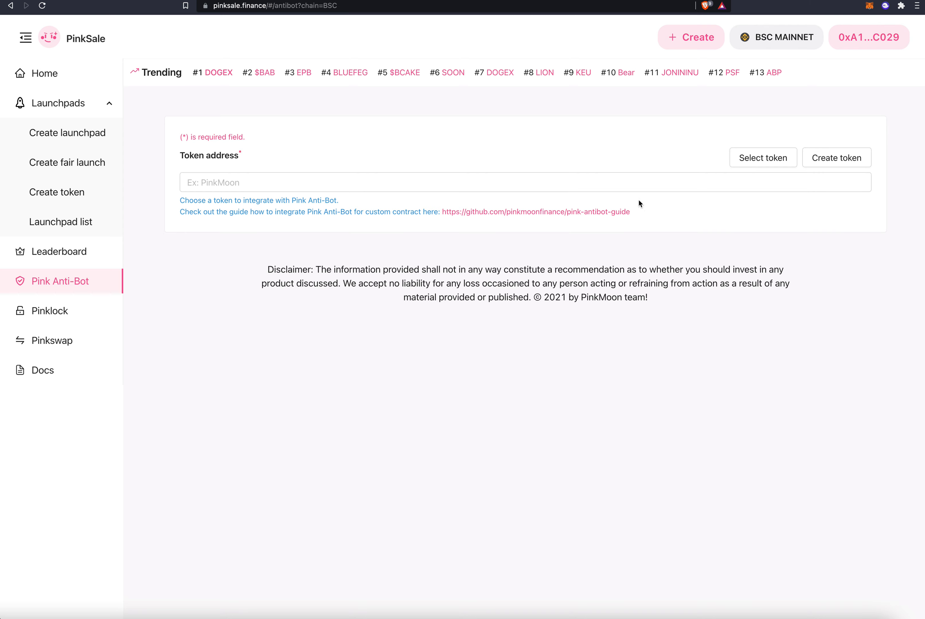
pyautogui.click(835, 164)
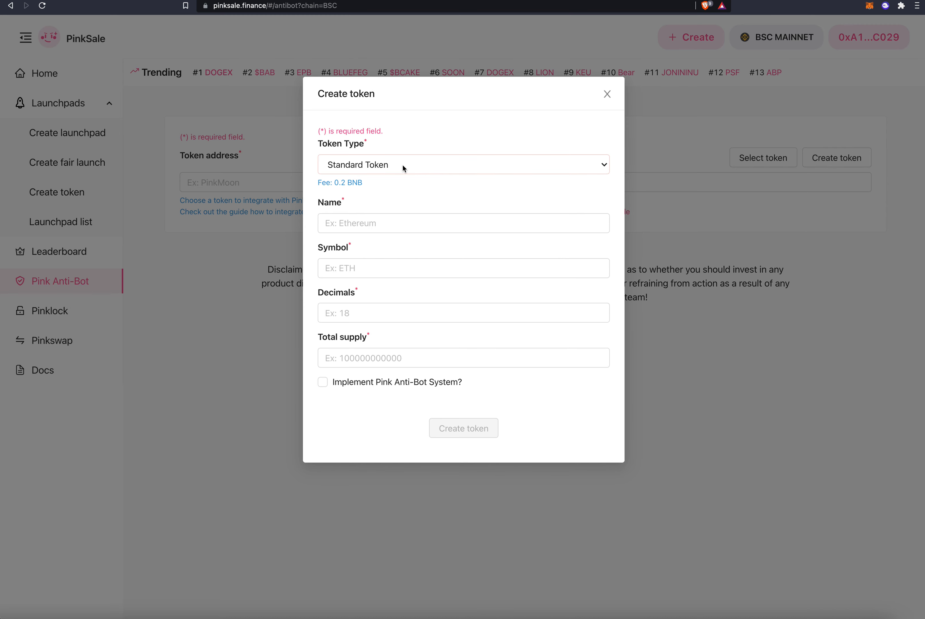
pyautogui.click(425, 225)
pyautogui.write('ELPipo')
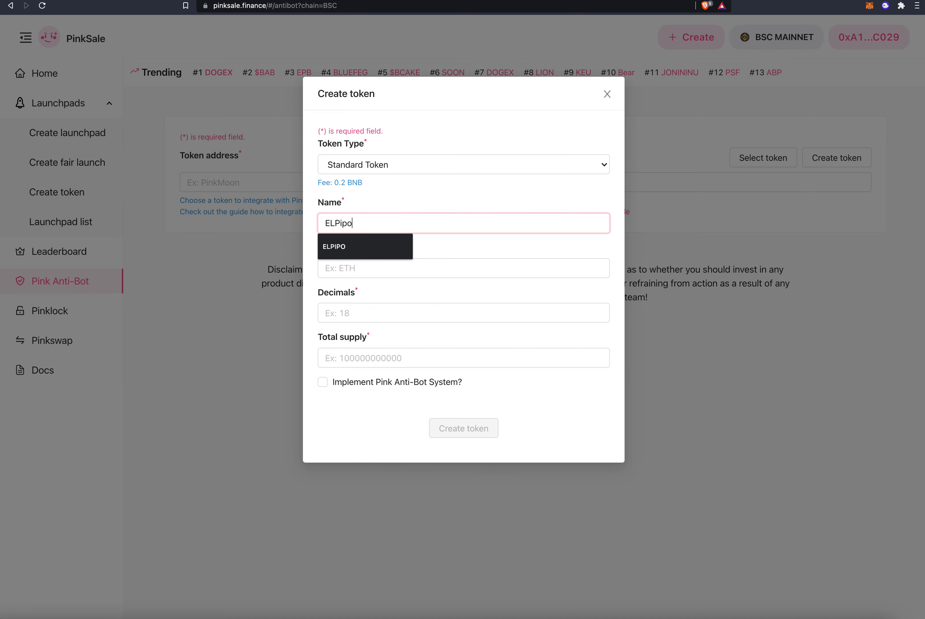
pyautogui.press('Tab')
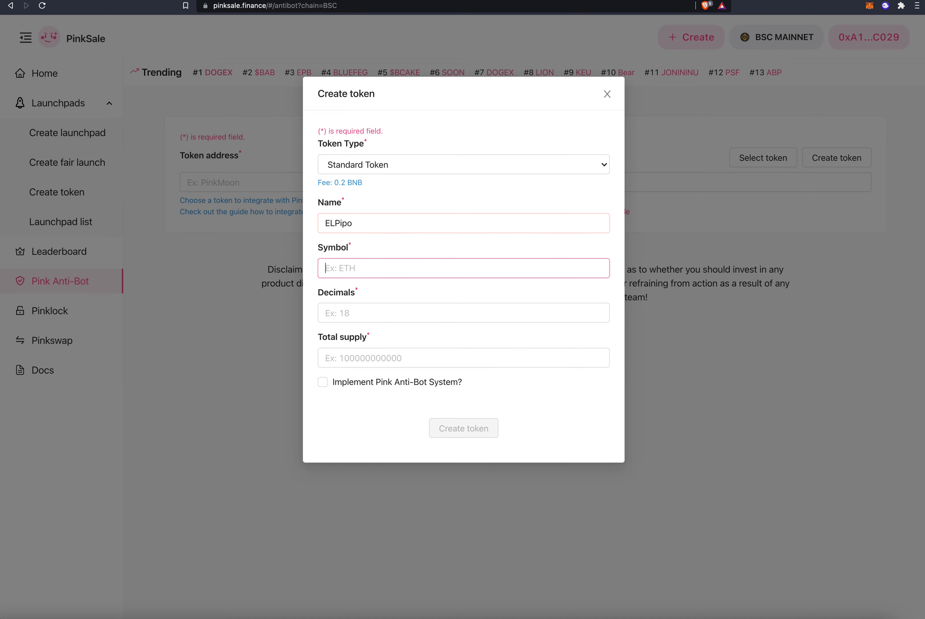
pyautogui.write('ELP')
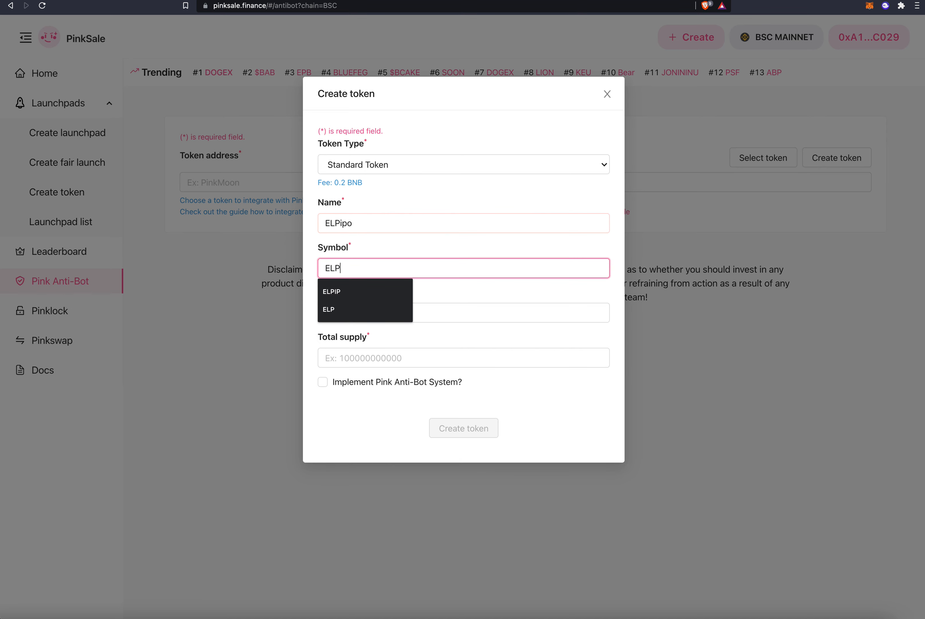
pyautogui.press('Tab')
pyautogui.write('9')
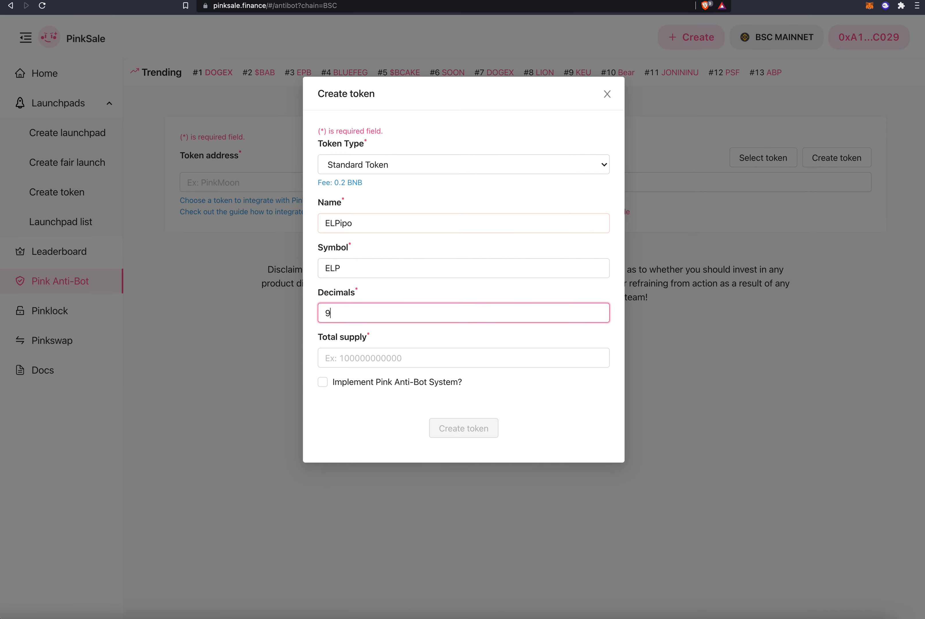
pyautogui.press('Tab')
pyautogui.write('1')
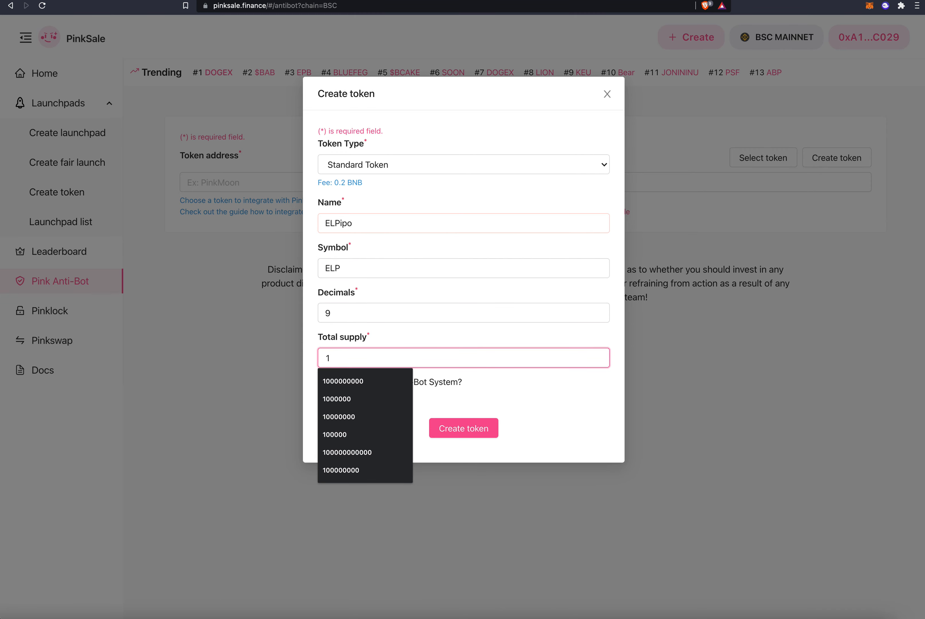
pyautogui.write('000000000')
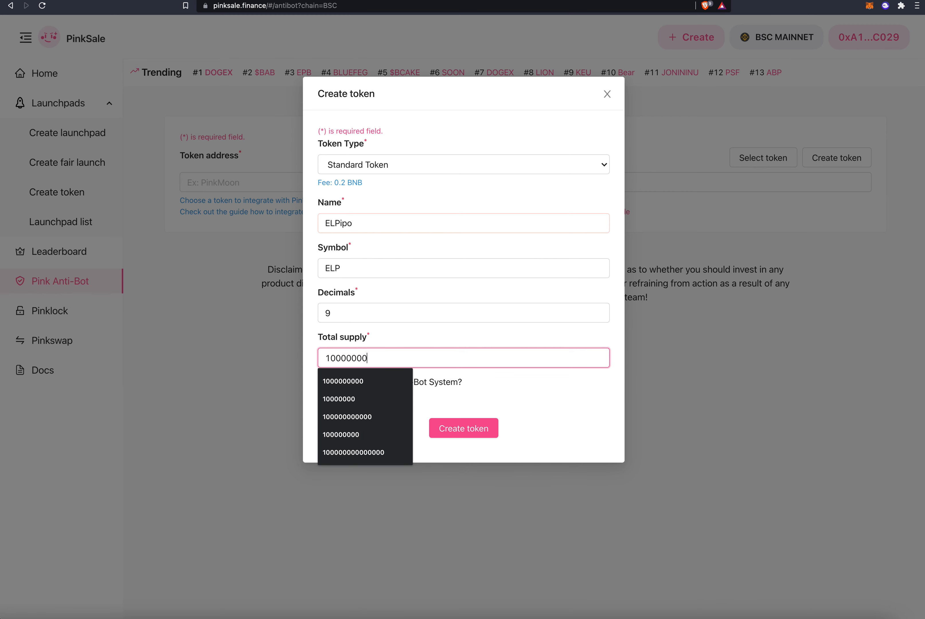
pyautogui.click(467, 430)
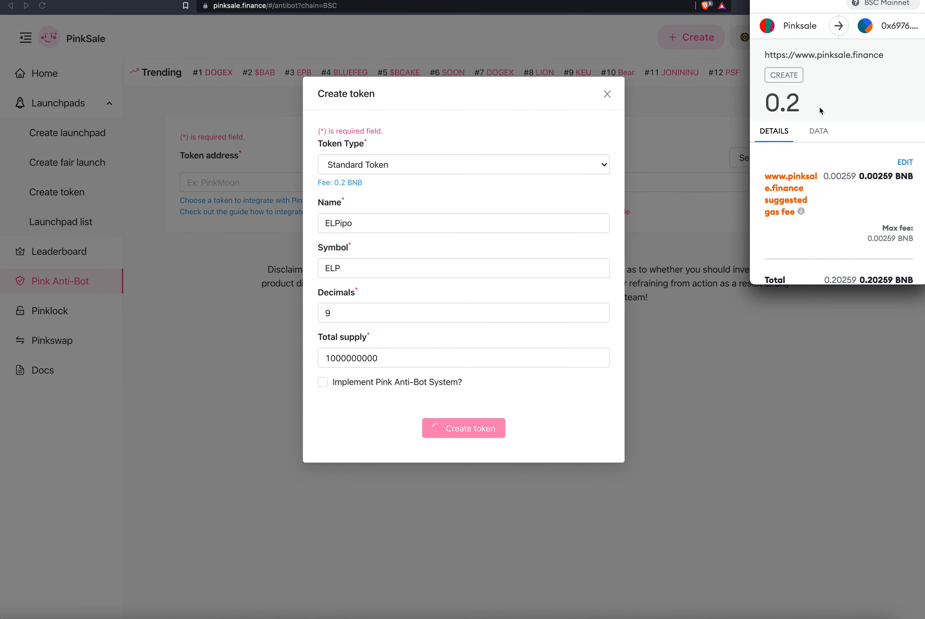
pyautogui.scroll(-3, 819, 107)
pyautogui.click(799, 261)
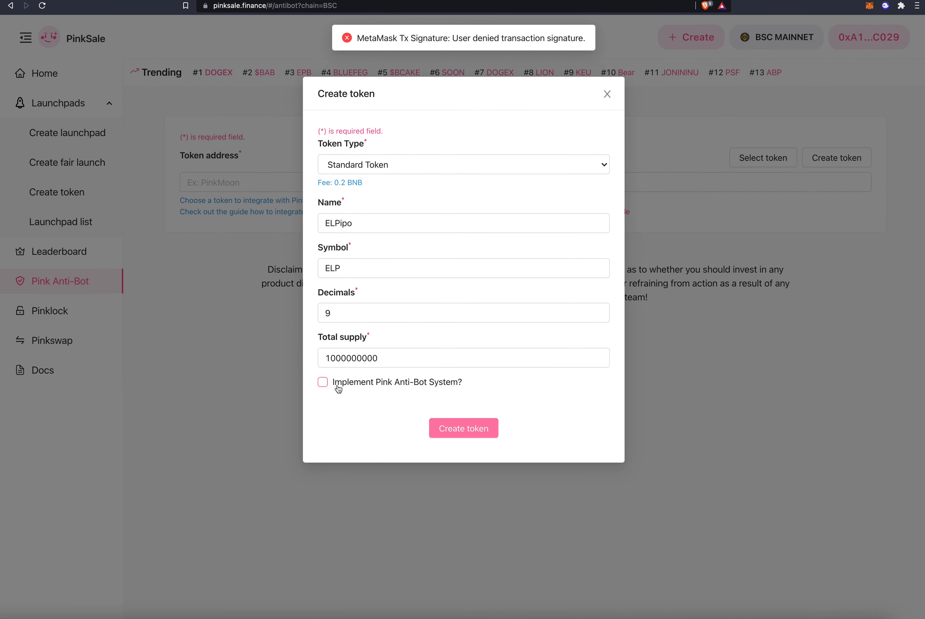
# Enable the Pink Anti-Bot System option for the token, create it and approve the transaction in MetaMask
pyautogui.click(324, 384)
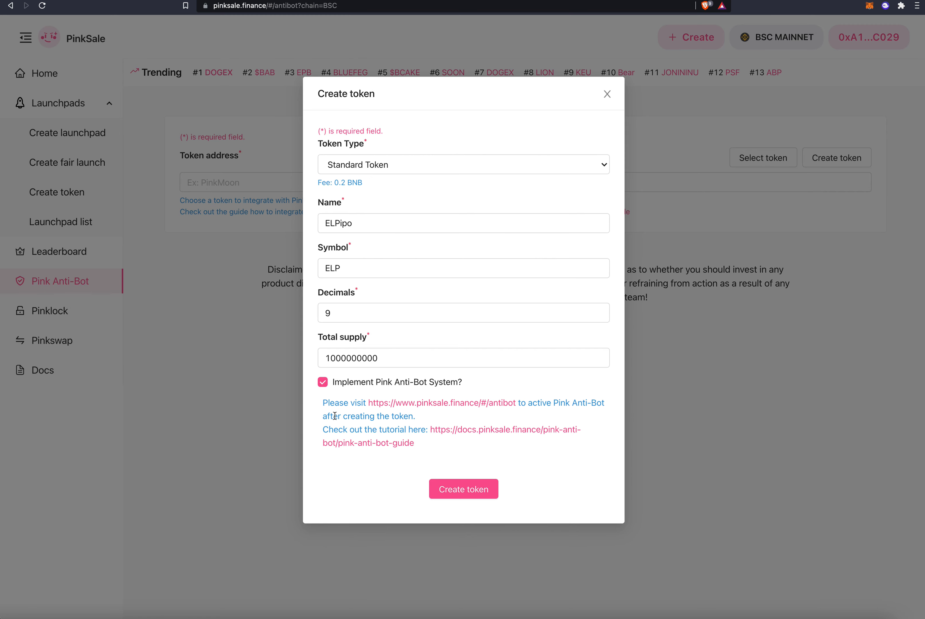
pyautogui.click(471, 496)
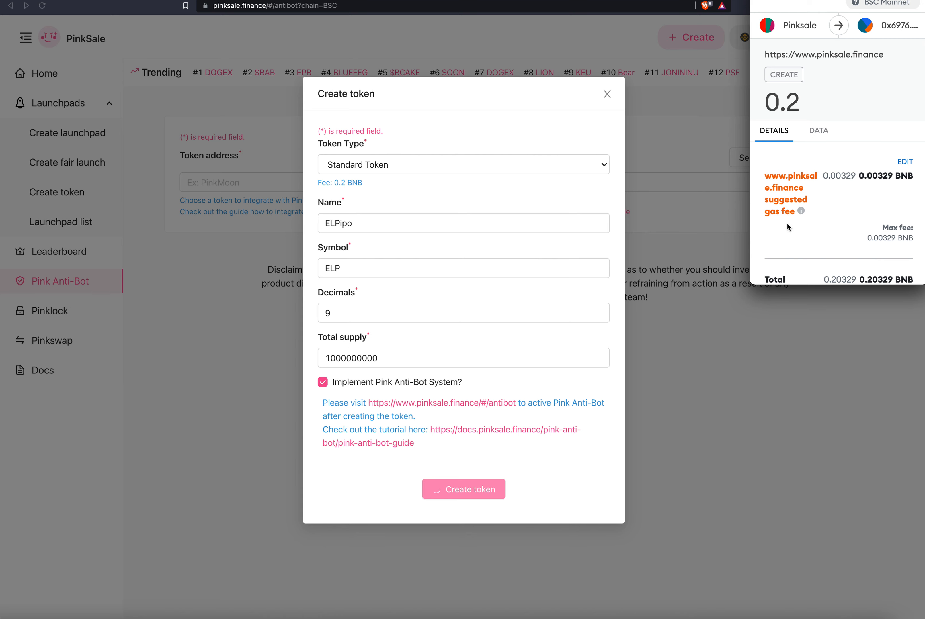
pyautogui.scroll(-3, 829, 182)
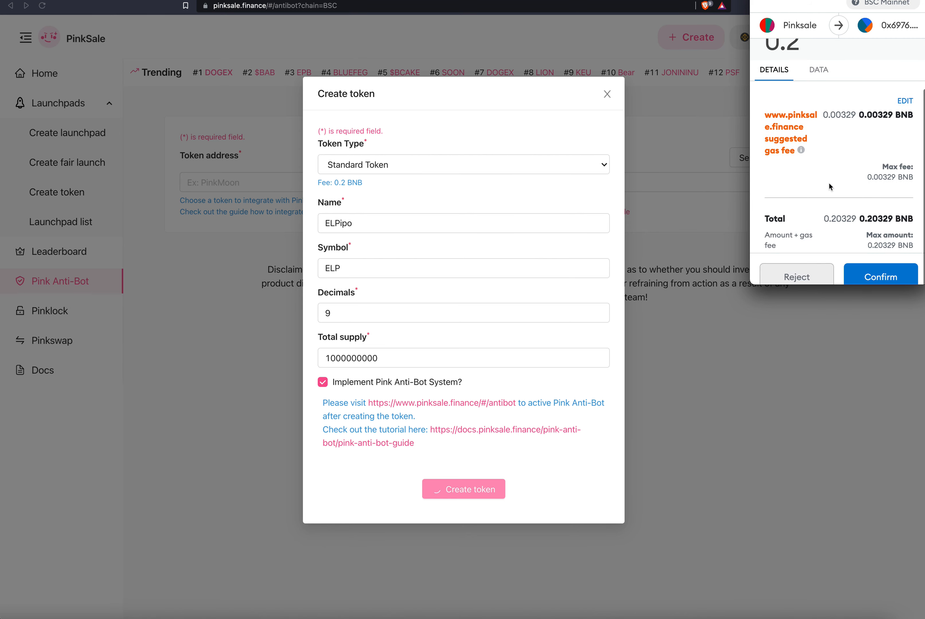
pyautogui.click(872, 276)
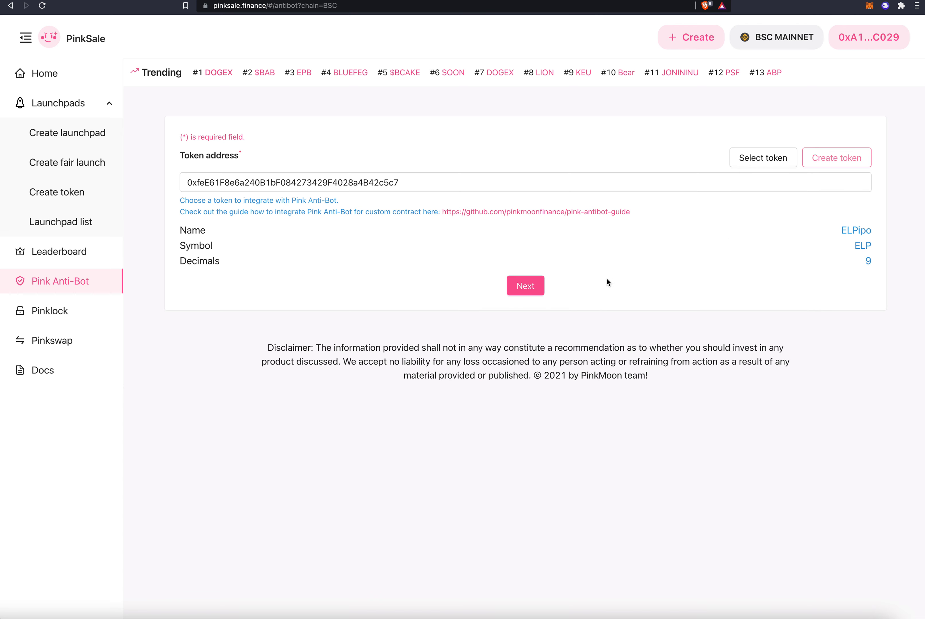
# Continue to the new token's Anti-Bot configuration and choose Pancakeswap as router exchange and BNB as pair token
pyautogui.click(526, 287)
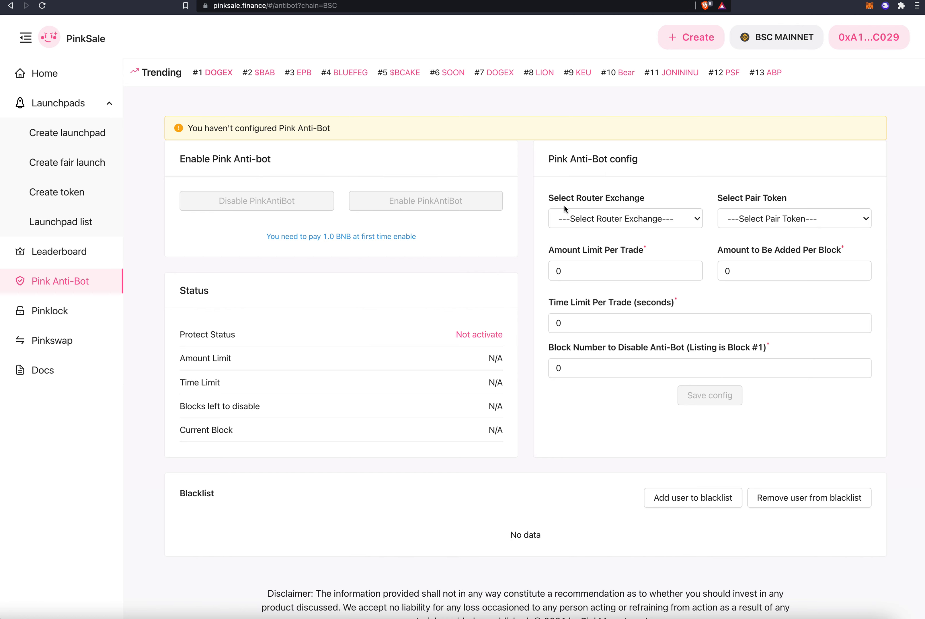
pyautogui.click(697, 222)
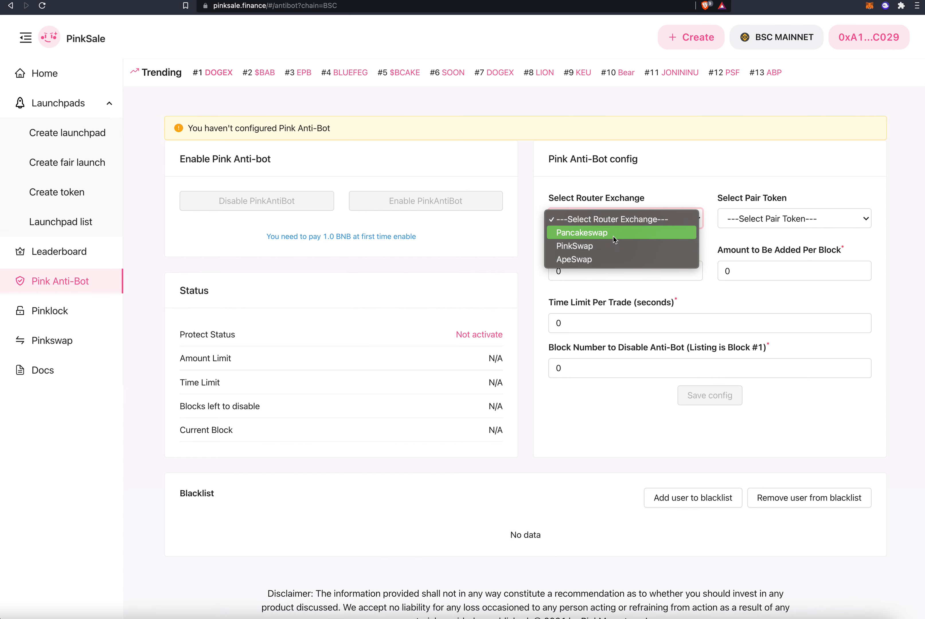
pyautogui.click(584, 232)
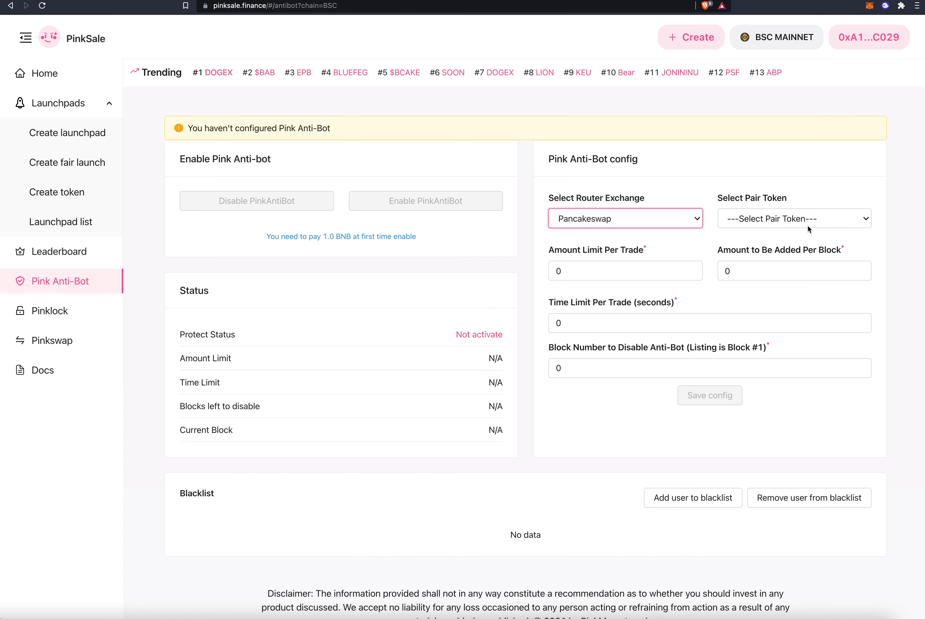
pyautogui.click(852, 219)
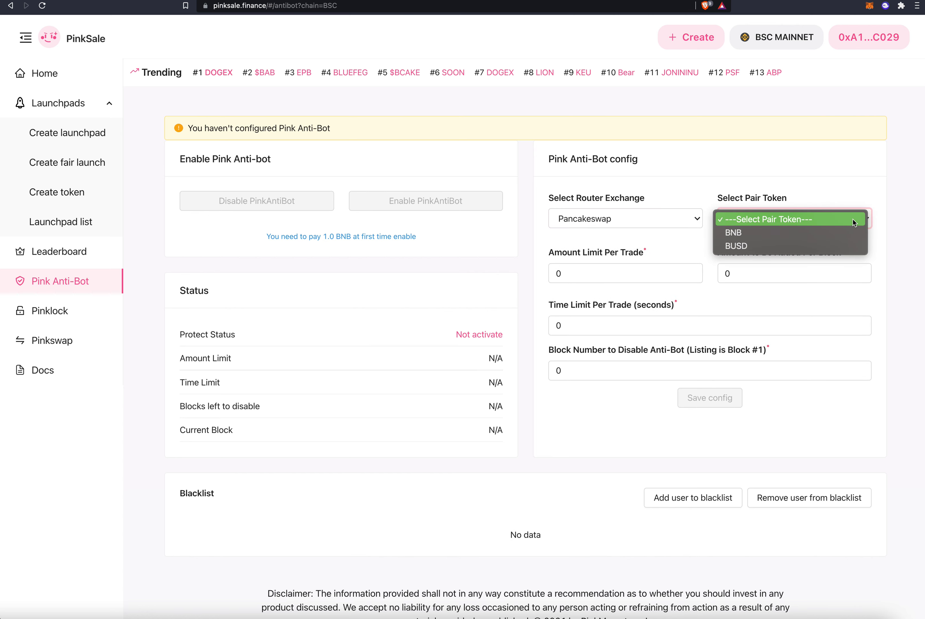
pyautogui.click(748, 240)
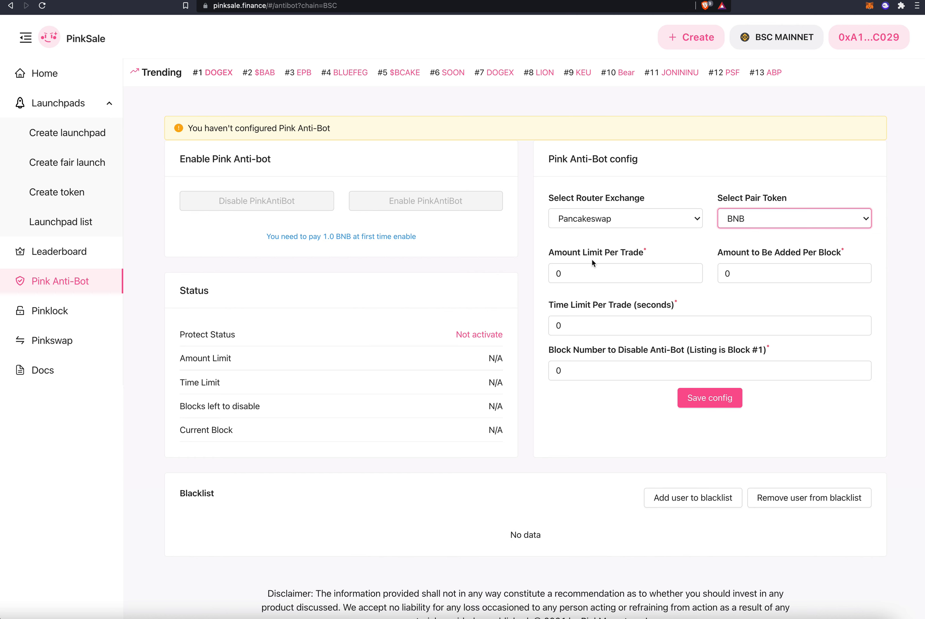
# Set the amount limit per trade to 1 and the amount to be added per block to 1
pyautogui.click(572, 272)
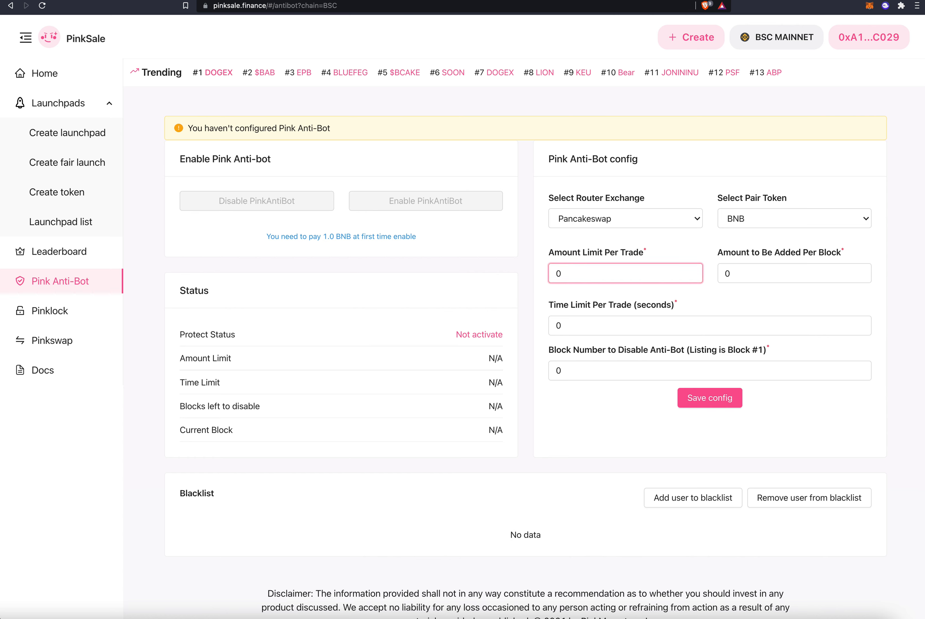
pyautogui.press('super+Tab')
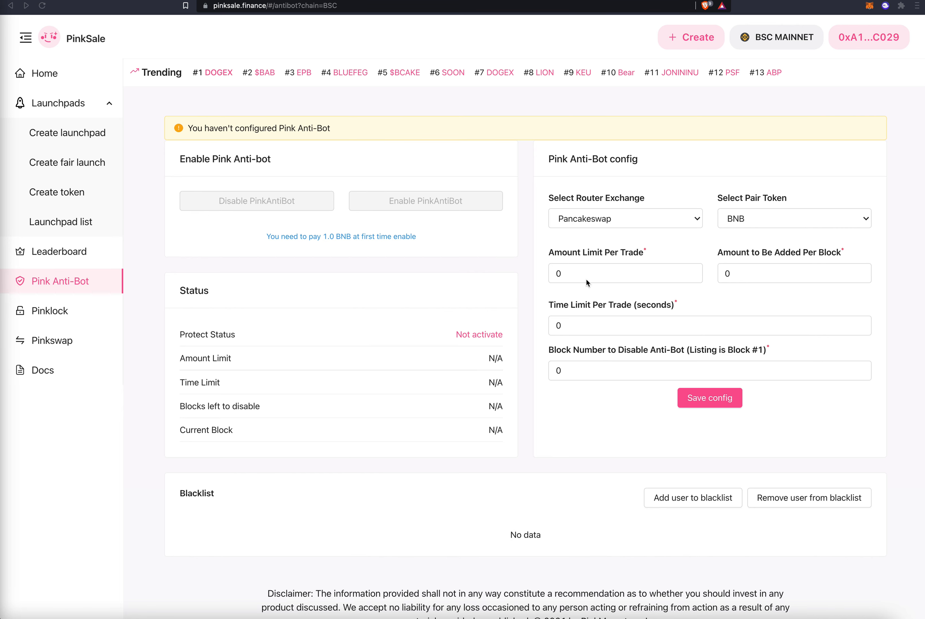
pyautogui.click(564, 273)
pyautogui.press('BackSpace')
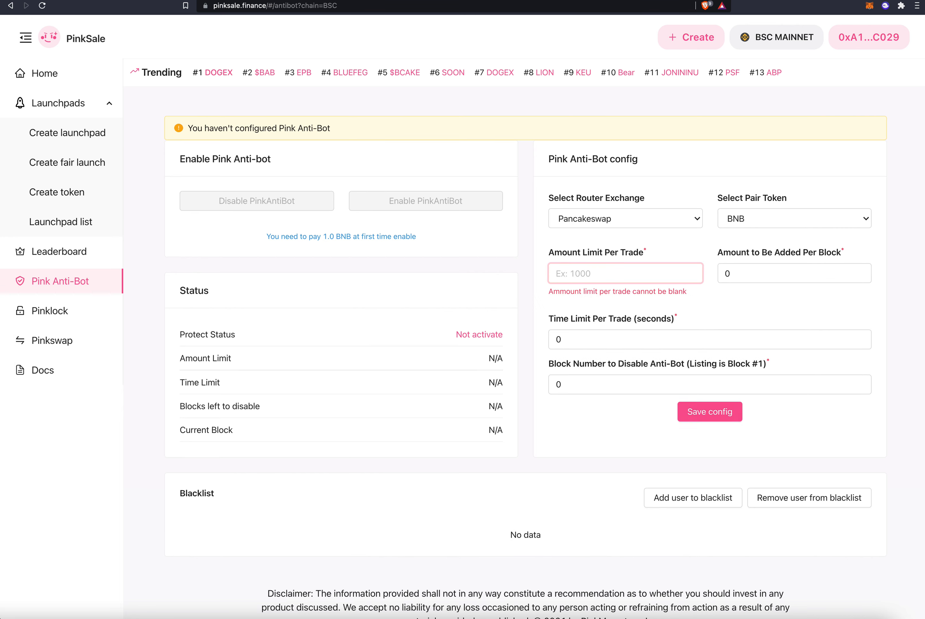
pyautogui.write('1')
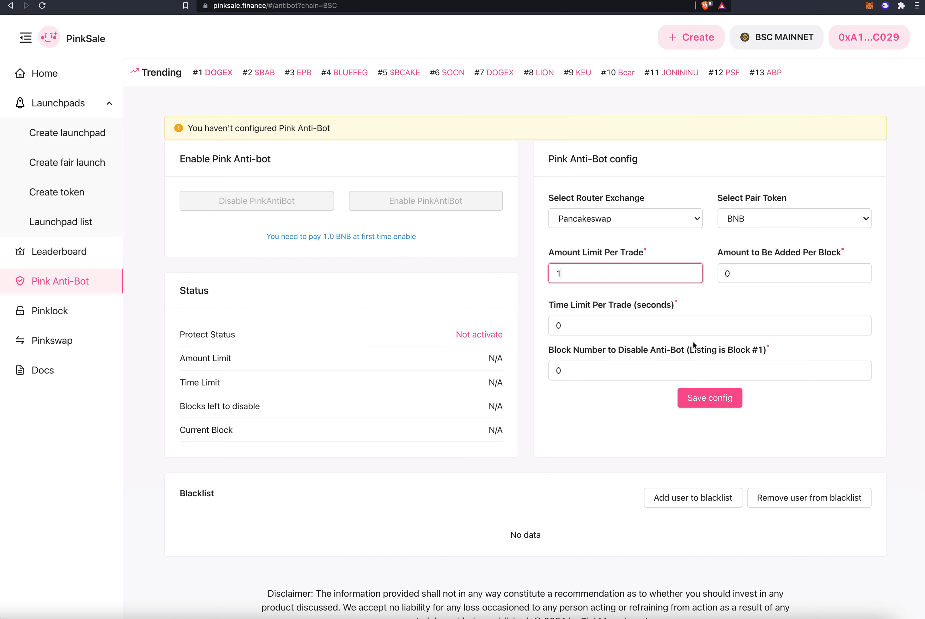
pyautogui.click(728, 275)
pyautogui.press('BackSpace')
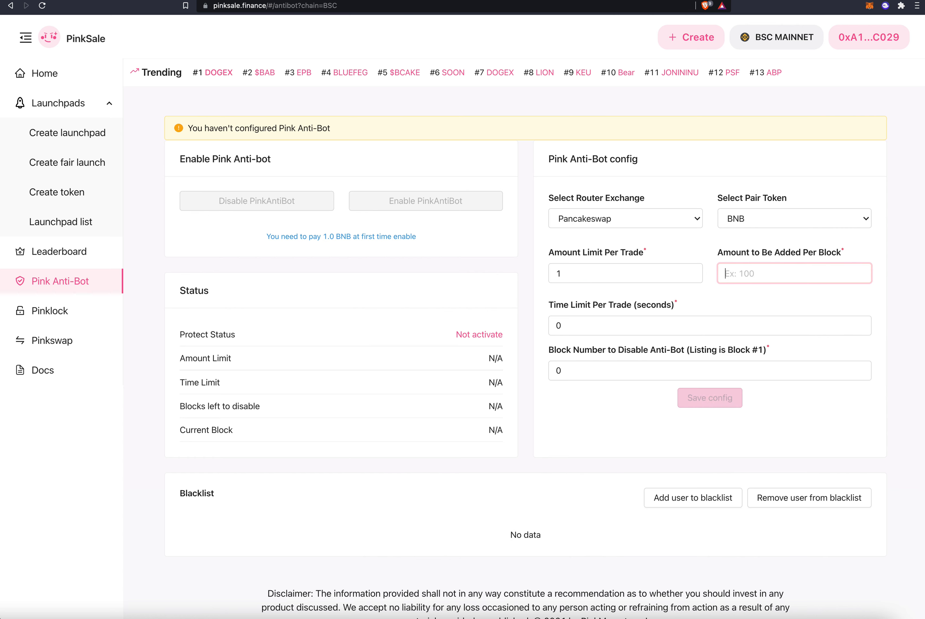
pyautogui.write('1')
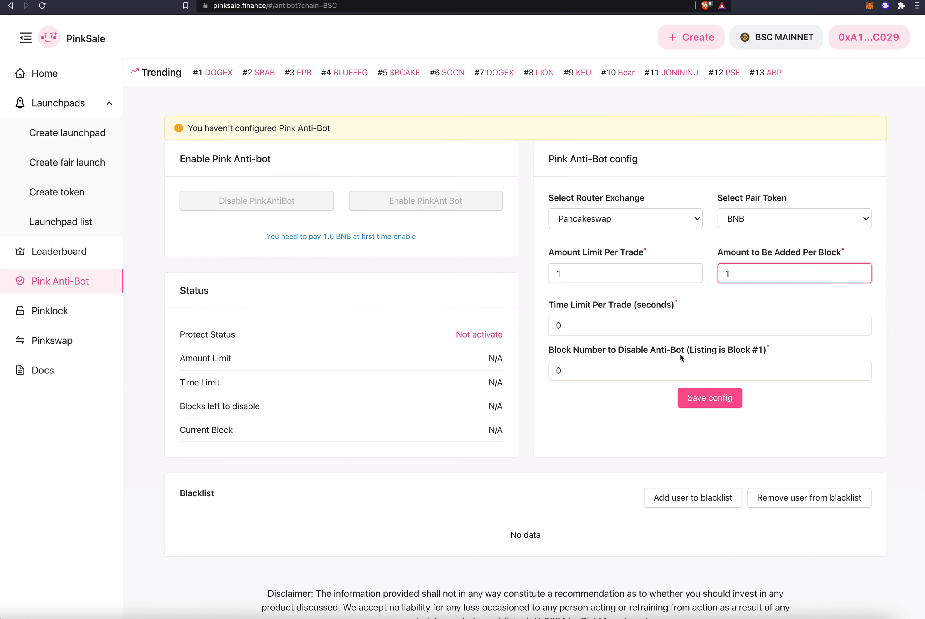
# Set the block number to disable Anti-Bot to 1000, after trying 100
pyautogui.moveTo(561, 374); pyautogui.dragTo(543, 375)
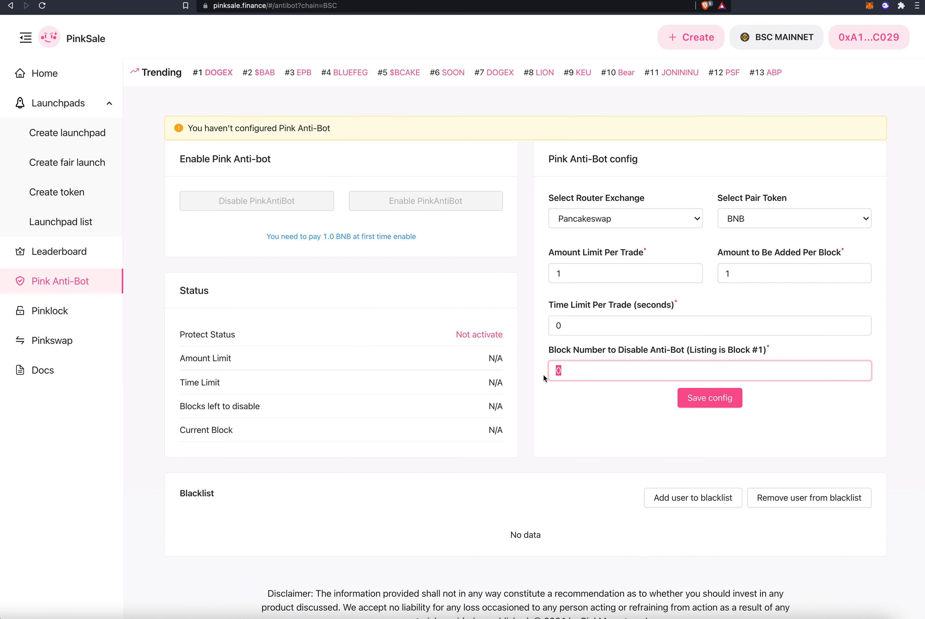
pyautogui.write('100')
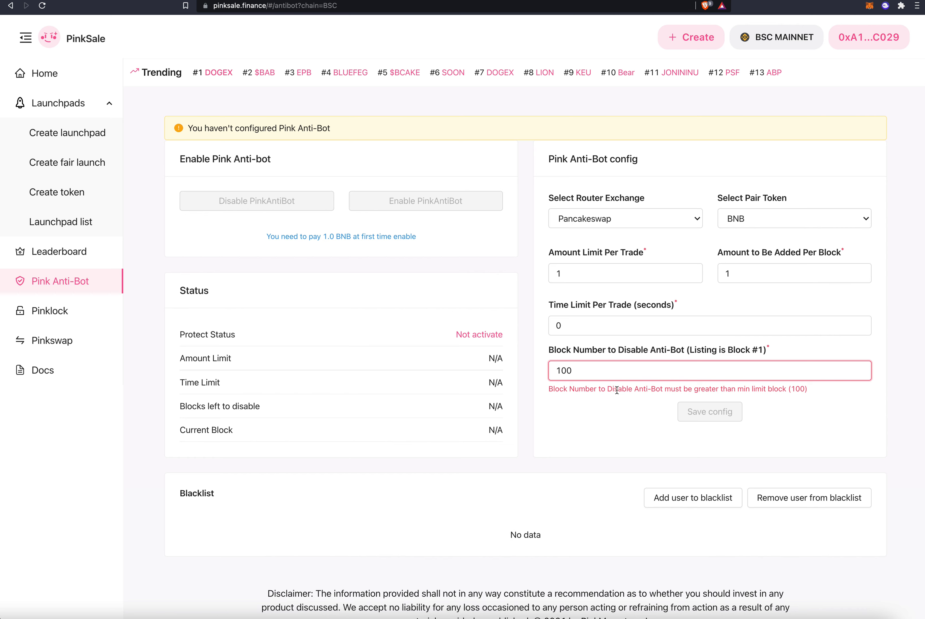
pyautogui.press('BackSpace')
pyautogui.press('BackSpace')
pyautogui.write('10')
pyautogui.press('BackSpace')
pyautogui.press('BackSpace')
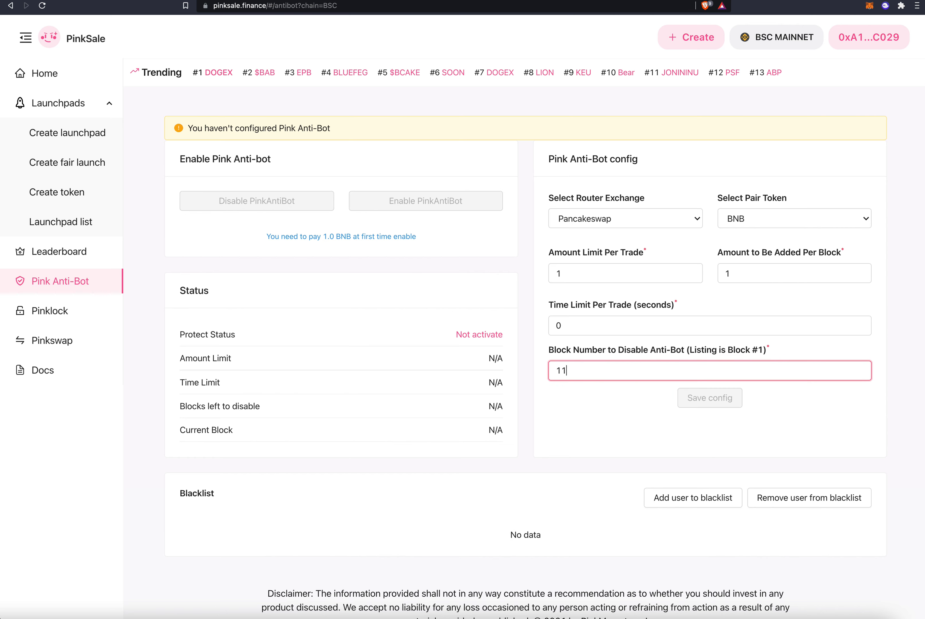
pyautogui.write('00')
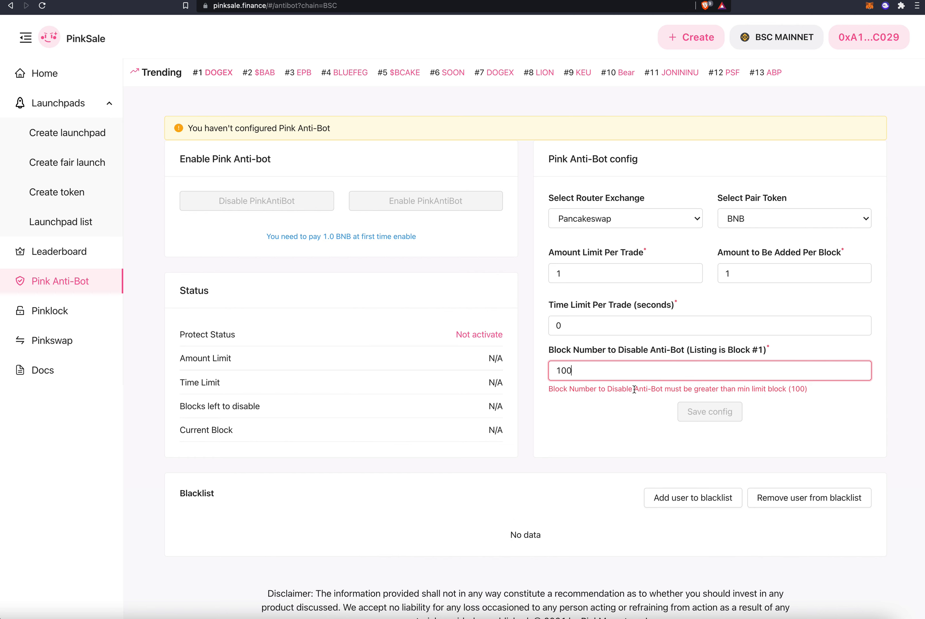
pyautogui.click(605, 373)
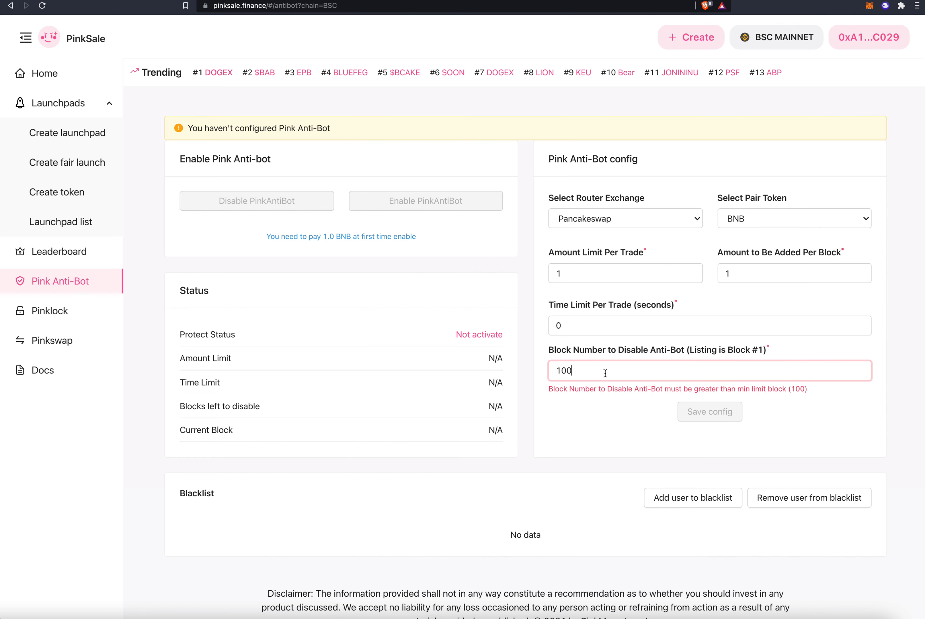
pyautogui.write('0')
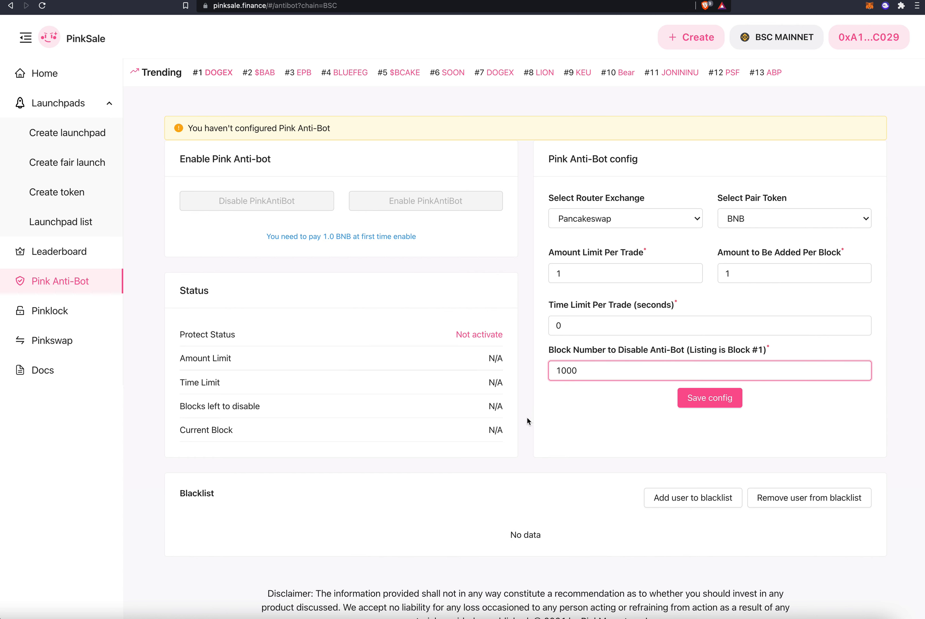
# Raise both the amount limit per trade and the amount to be added per block to 1000
pyautogui.click(570, 275)
pyautogui.write('000')
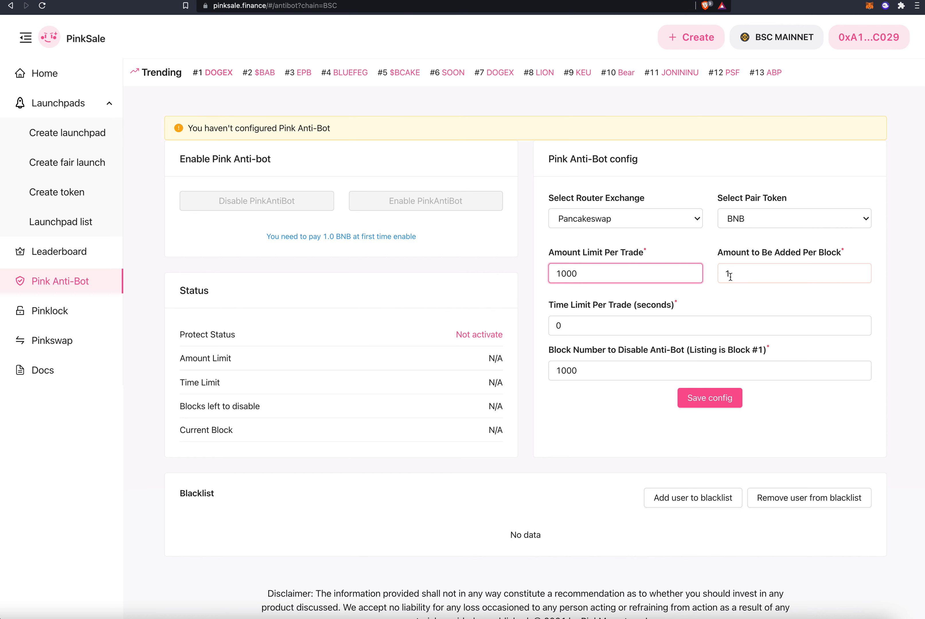
pyautogui.click(746, 276)
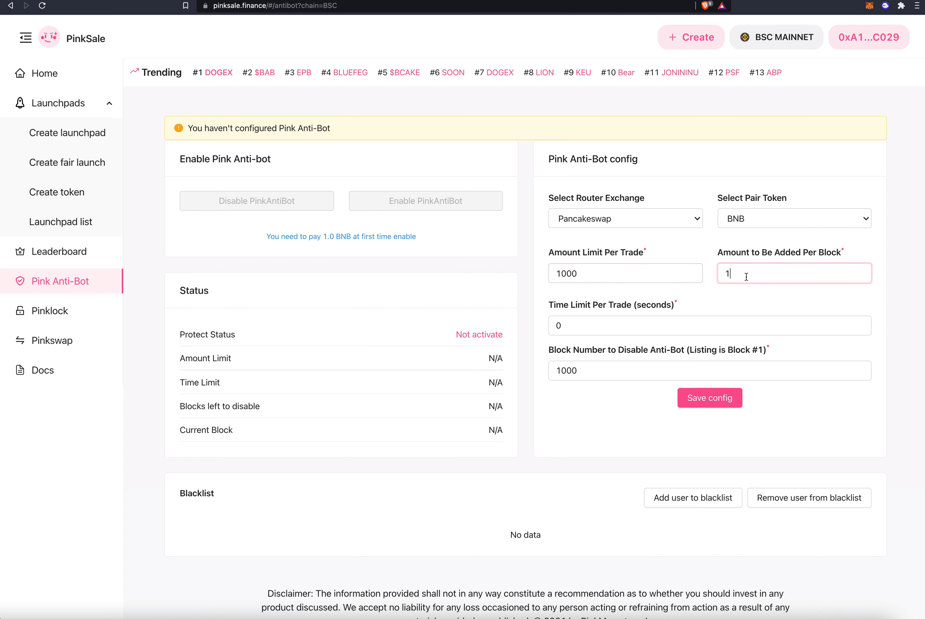
pyautogui.write('000')
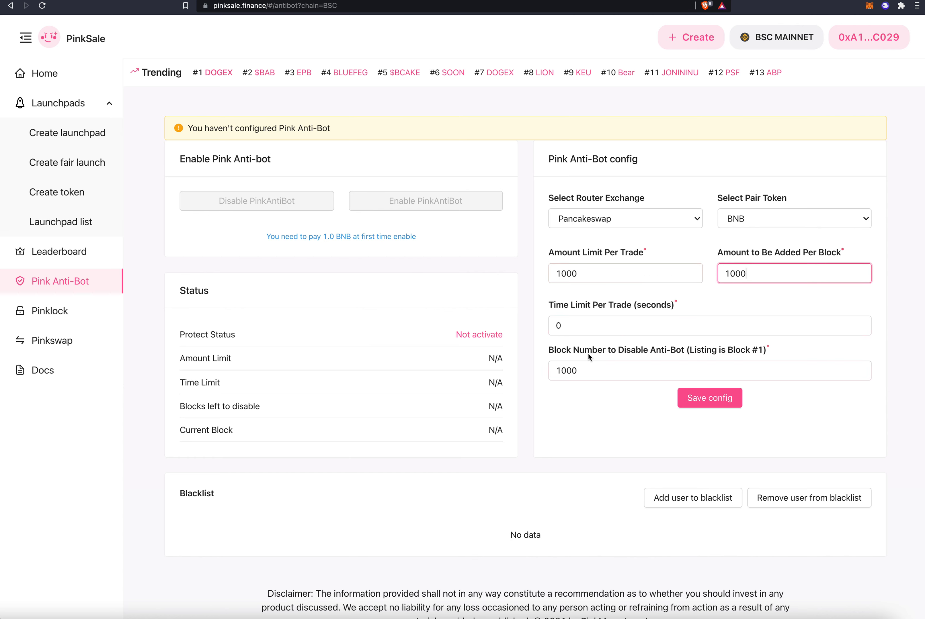
# Set the amount limit per trade and the amount to be added per block back to 1
pyautogui.click(598, 275)
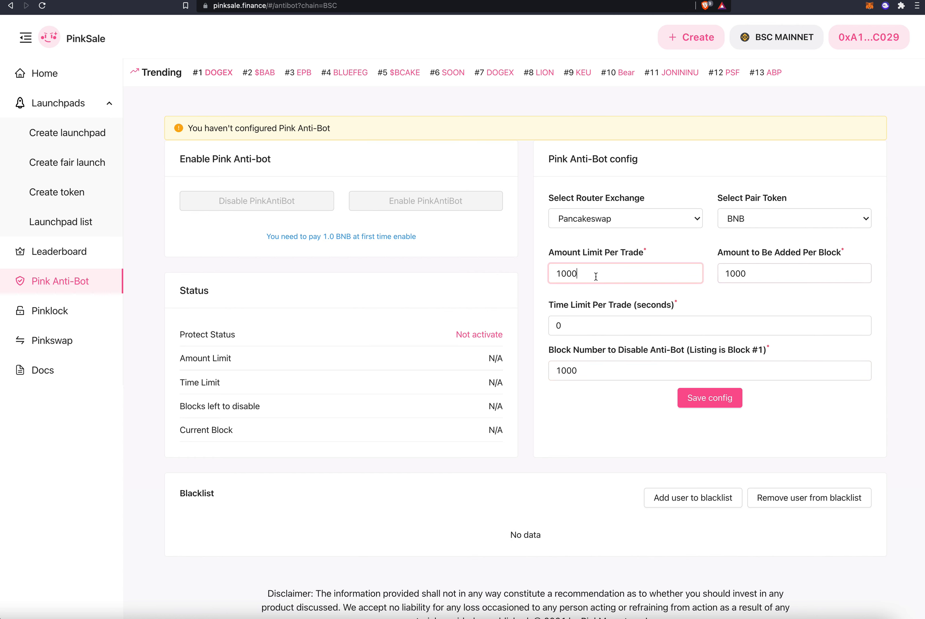
pyautogui.press('BackSpace')
pyautogui.press('BackSpace')
pyautogui.press('BackSpace')
pyautogui.click(762, 273)
pyautogui.press('BackSpace')
pyautogui.press('BackSpace')
pyautogui.press('BackSpace')
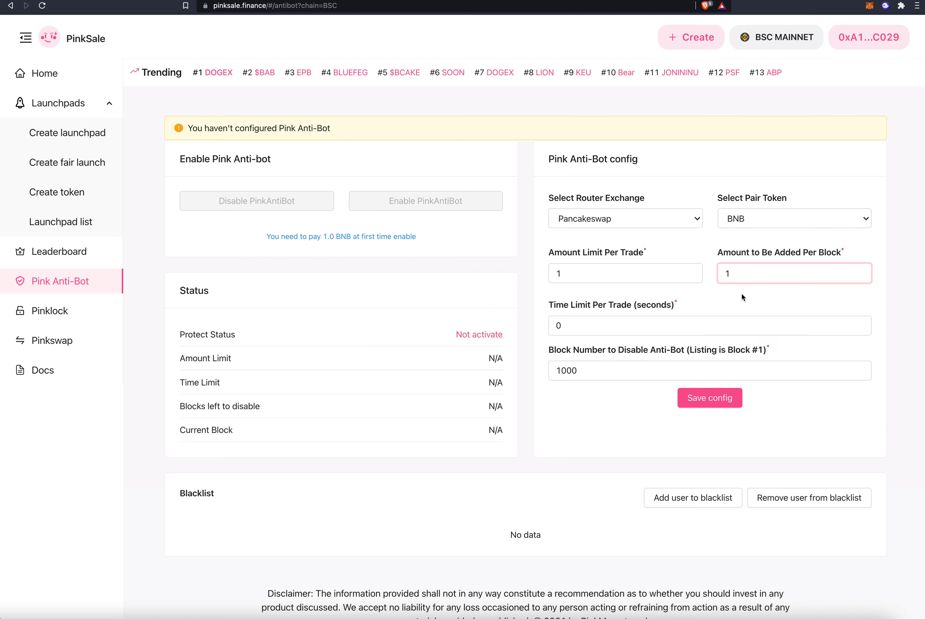
# Set the block number to disable Anti-Bot to 102
pyautogui.click(596, 368)
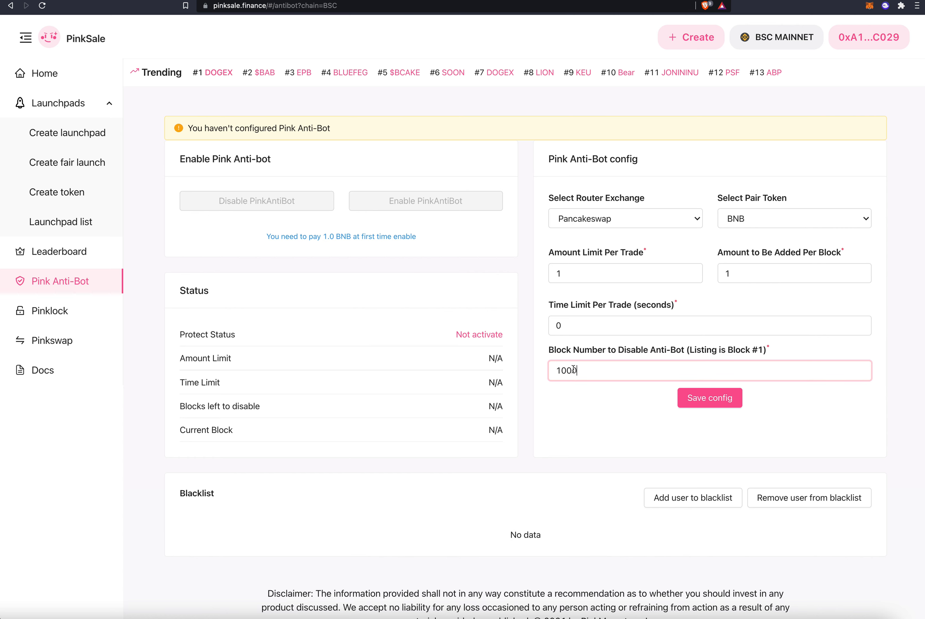
pyautogui.moveTo(581, 371); pyautogui.dragTo(546, 374)
pyautogui.write('10')
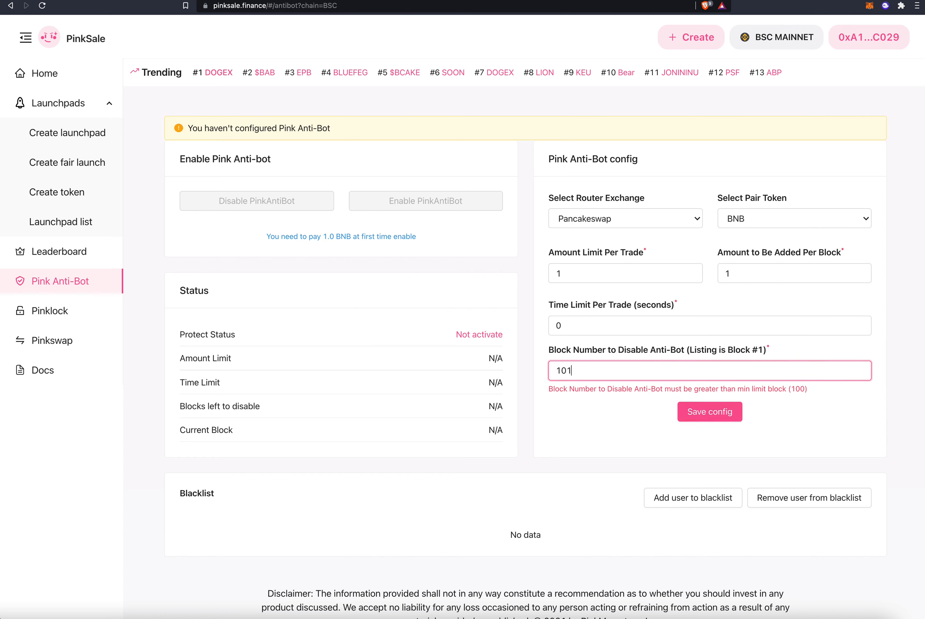
pyautogui.write('2')
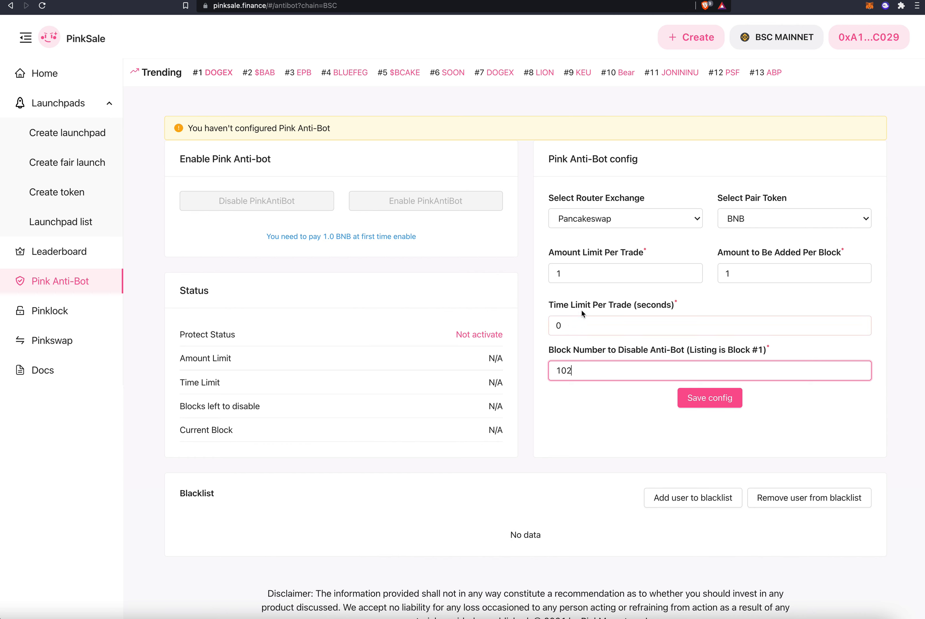
# Set the time limit per trade to 30 seconds
pyautogui.doubleClick(549, 326)
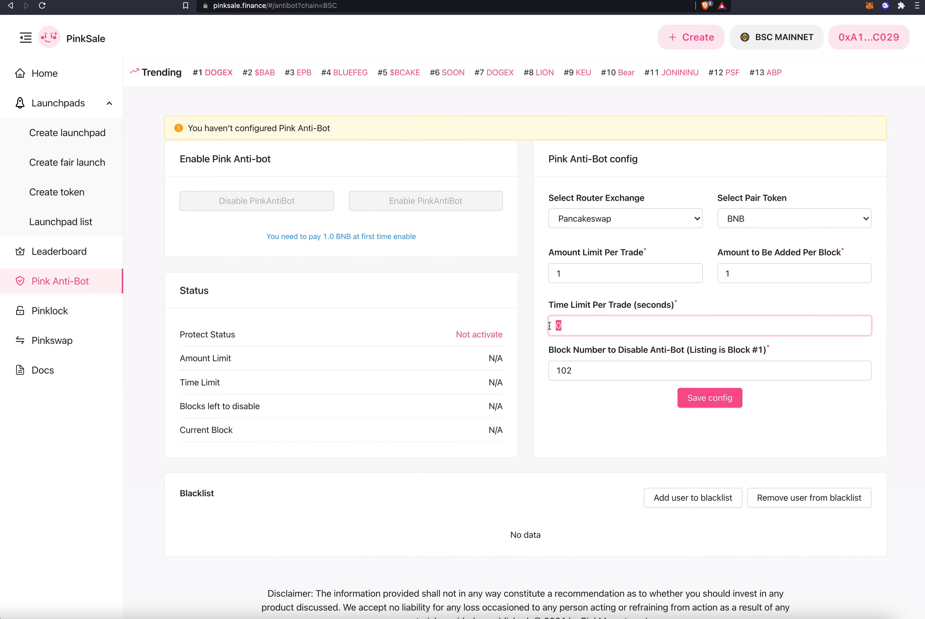
pyautogui.write('60')
pyautogui.click(559, 326)
pyautogui.press('BackSpace')
pyautogui.write('3')
pyautogui.click(576, 342)
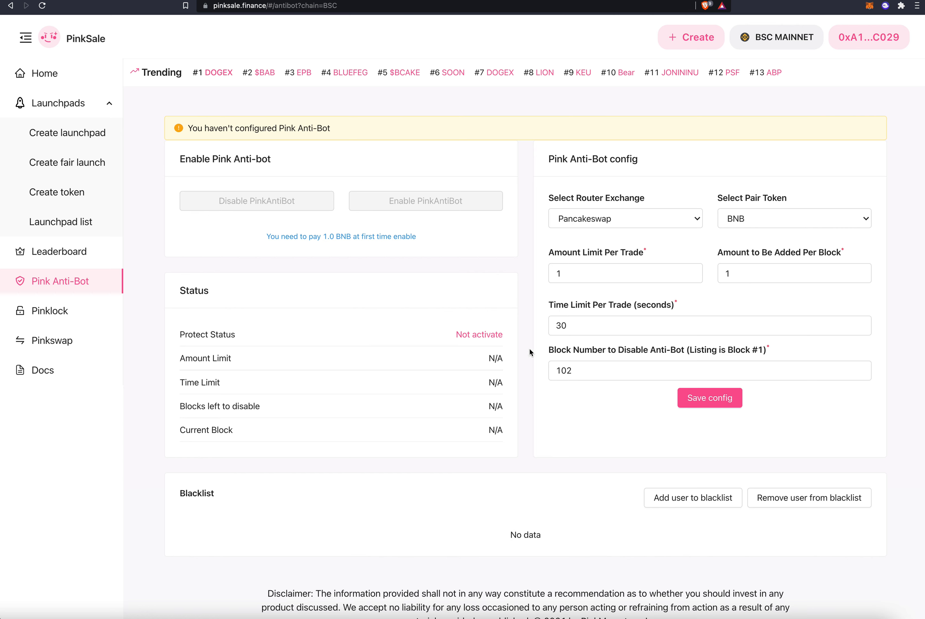
# Save the Pink Anti-Bot configuration and confirm its transaction in MetaMask
pyautogui.click(575, 329)
pyautogui.click(706, 400)
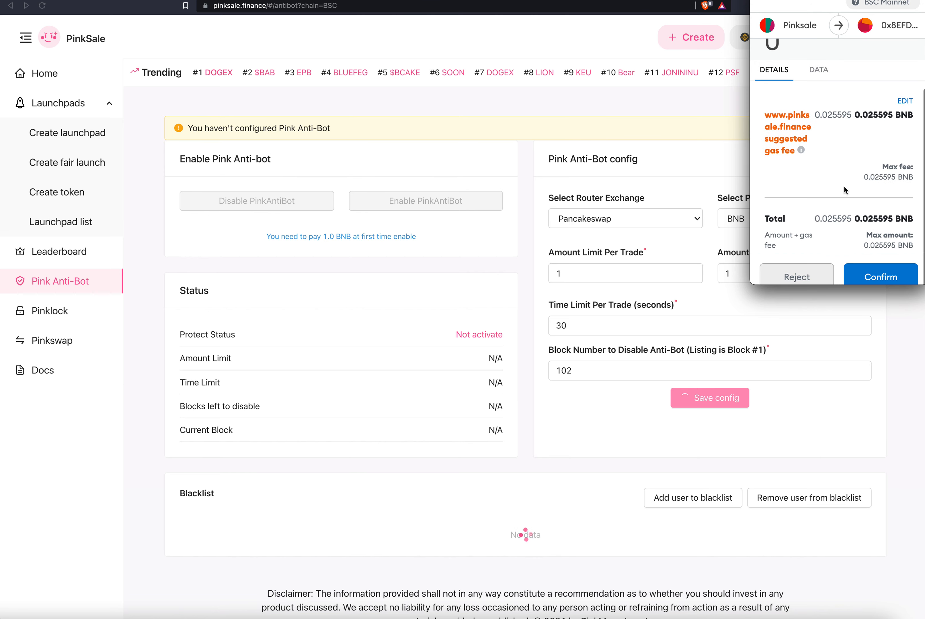
pyautogui.click(884, 269)
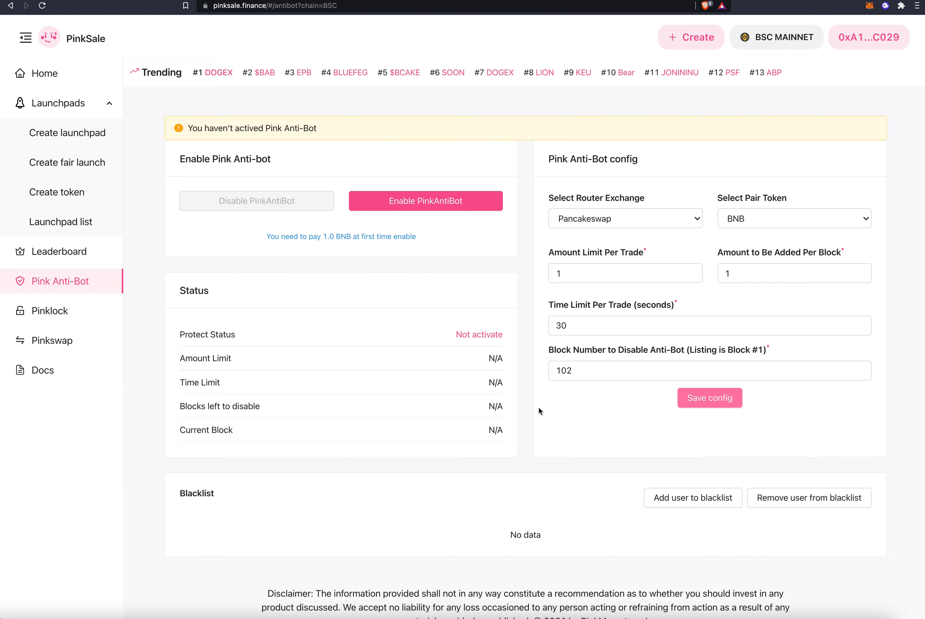
# Look at the forms for adding users to and removing users from the blacklist, closing each without entering addresses
pyautogui.click(695, 504)
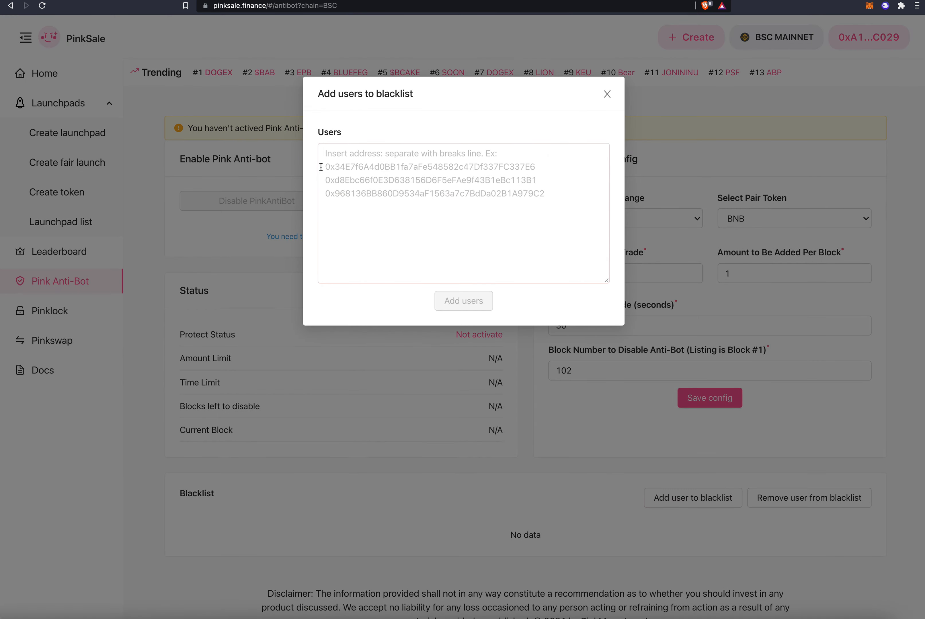
pyautogui.click(341, 154)
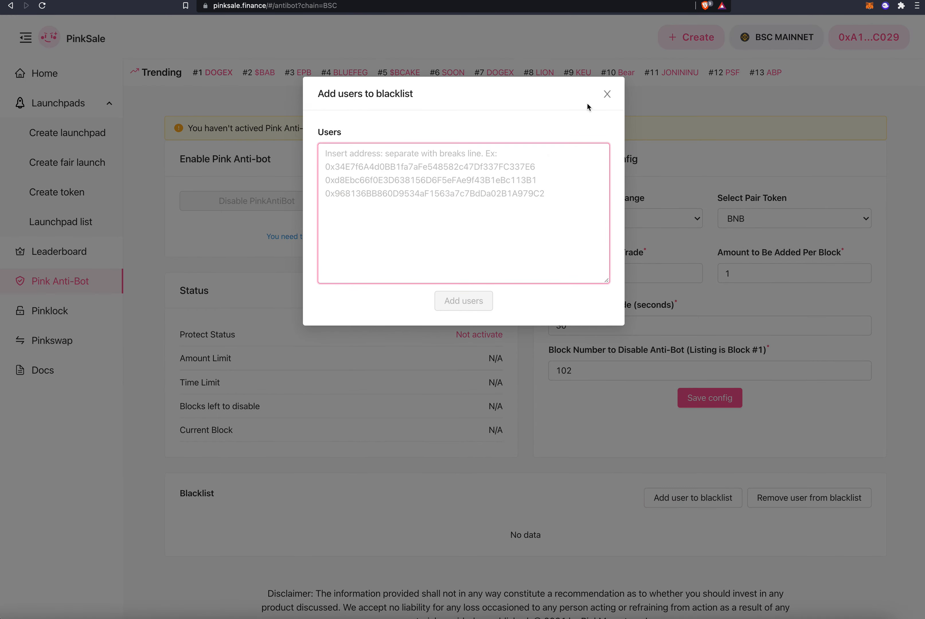
pyautogui.click(607, 94)
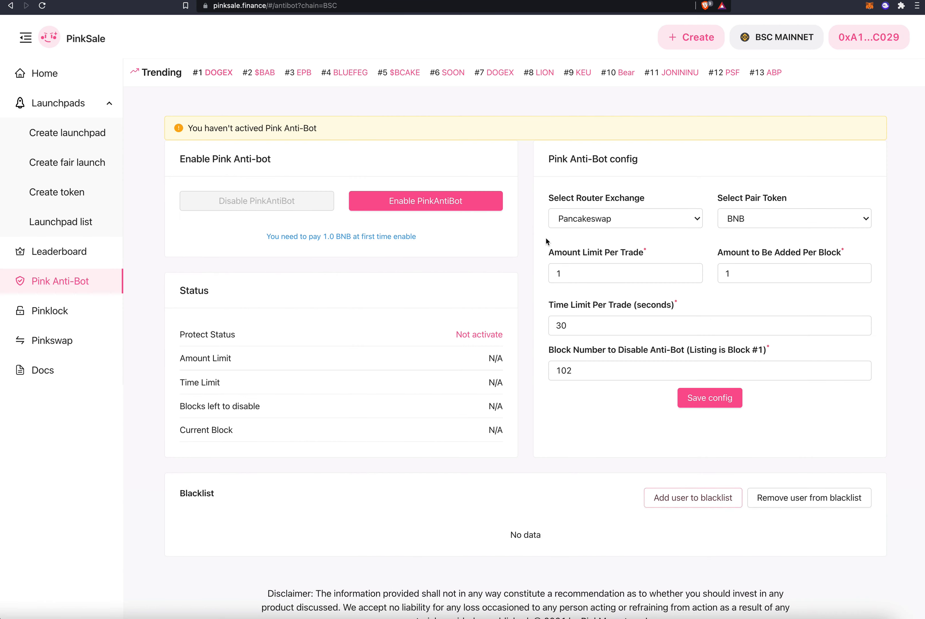
pyautogui.click(822, 507)
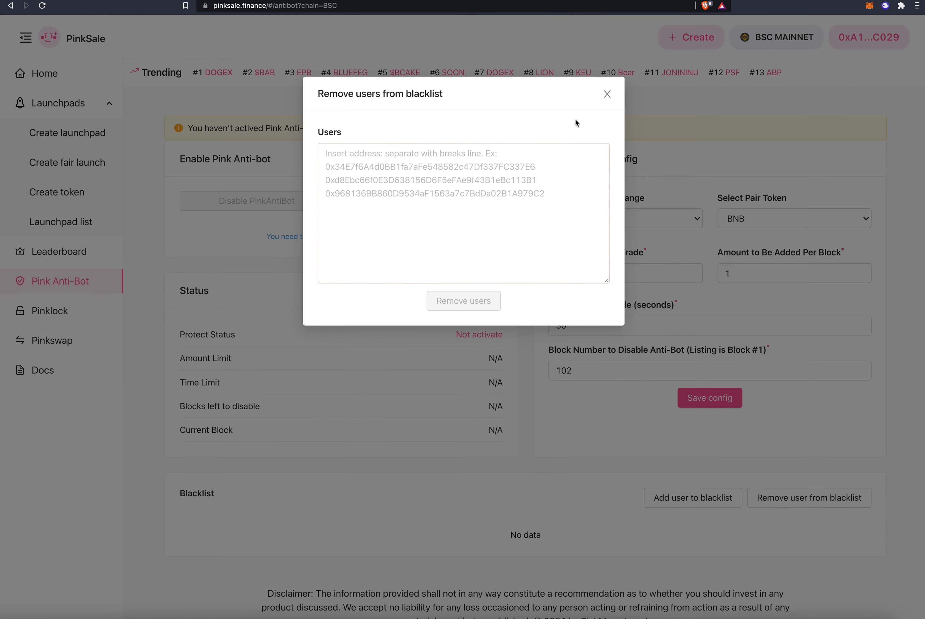
pyautogui.click(606, 94)
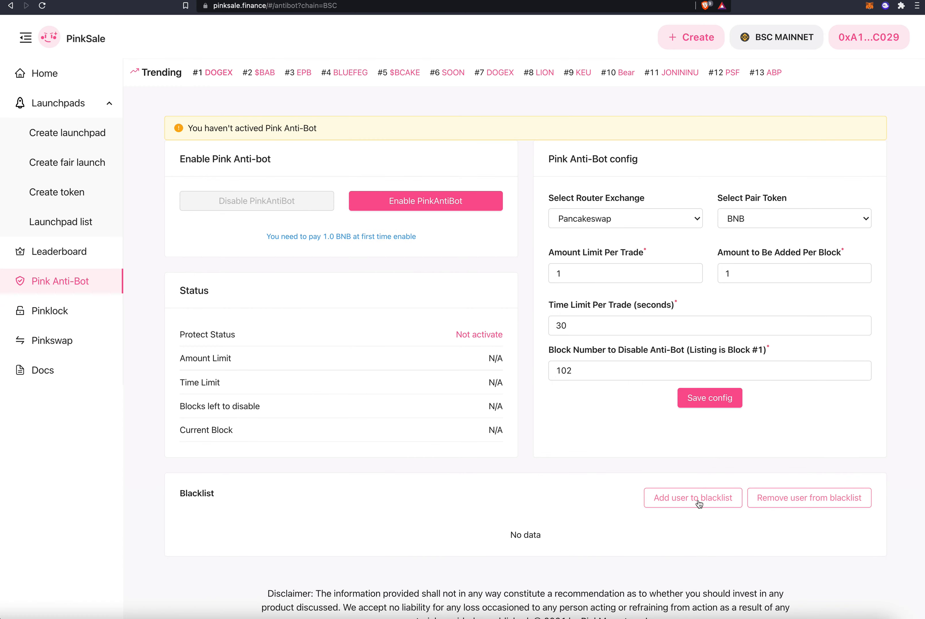
pyautogui.click(698, 501)
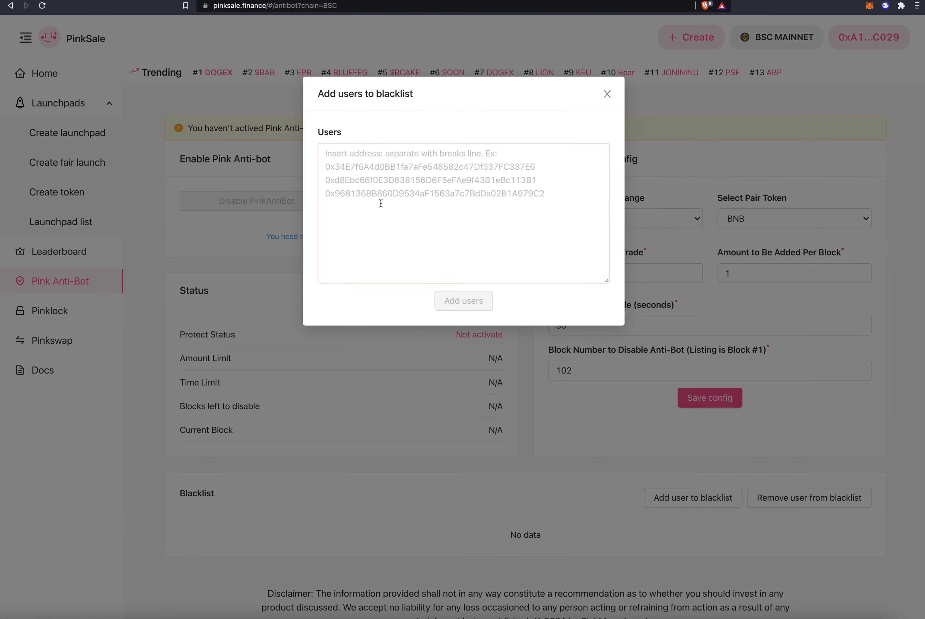
pyautogui.click(606, 94)
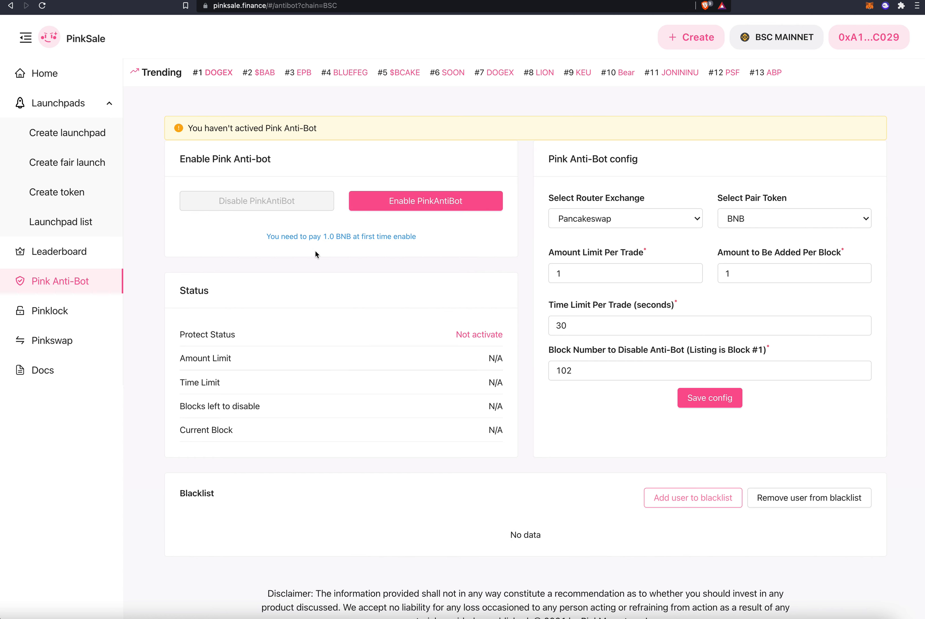
# Enable Pink Anti-Bot for the token and confirm the 1 BNB activation payment in MetaMask
pyautogui.click(445, 204)
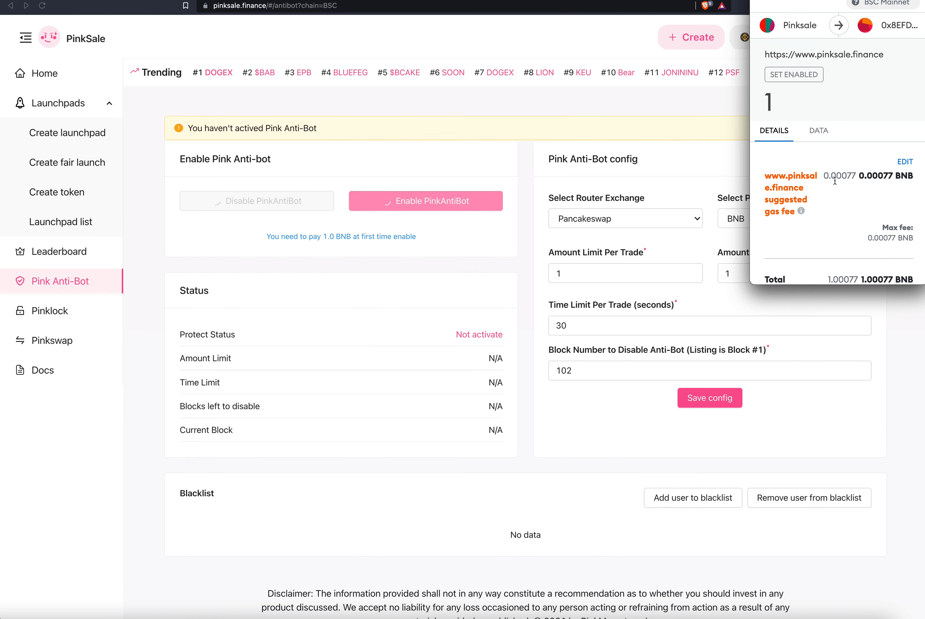
pyautogui.scroll(-2, 809, 181)
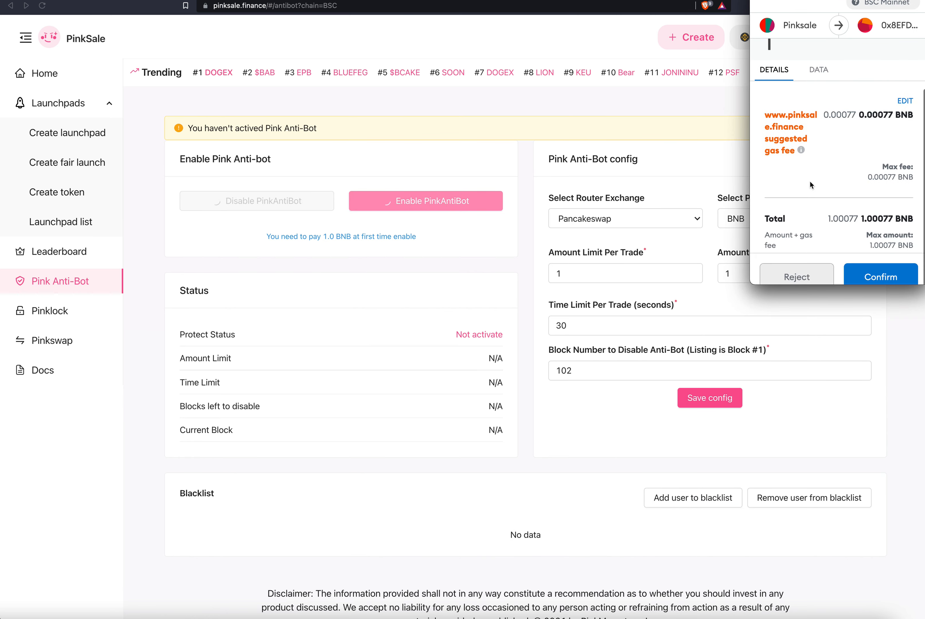
pyautogui.click(875, 276)
pyautogui.click(555, 376)
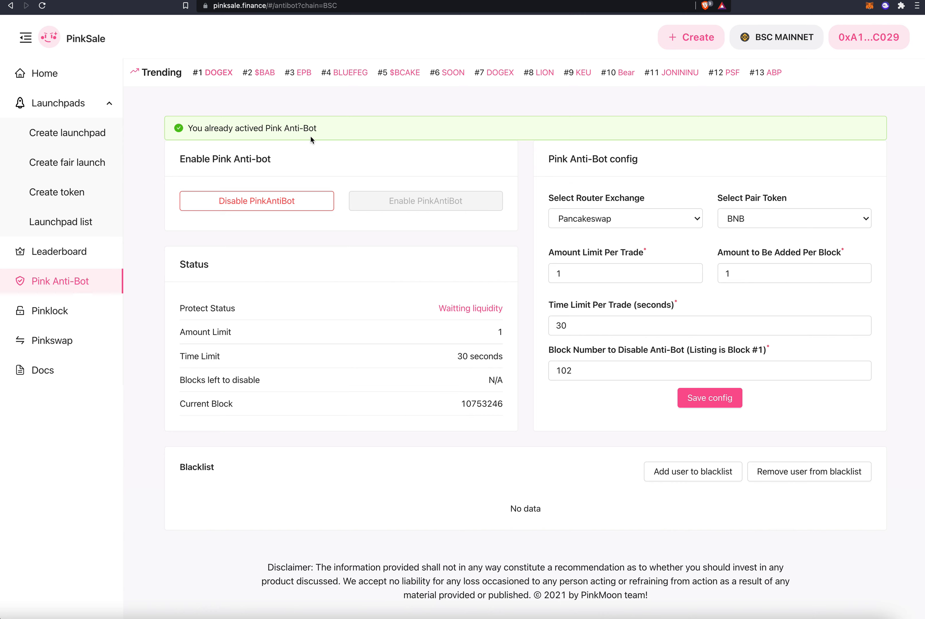
# Review the Anti-Bot protection status, saved configuration and blacklist section of the token
pyautogui.scroll(-1, 388, 247)
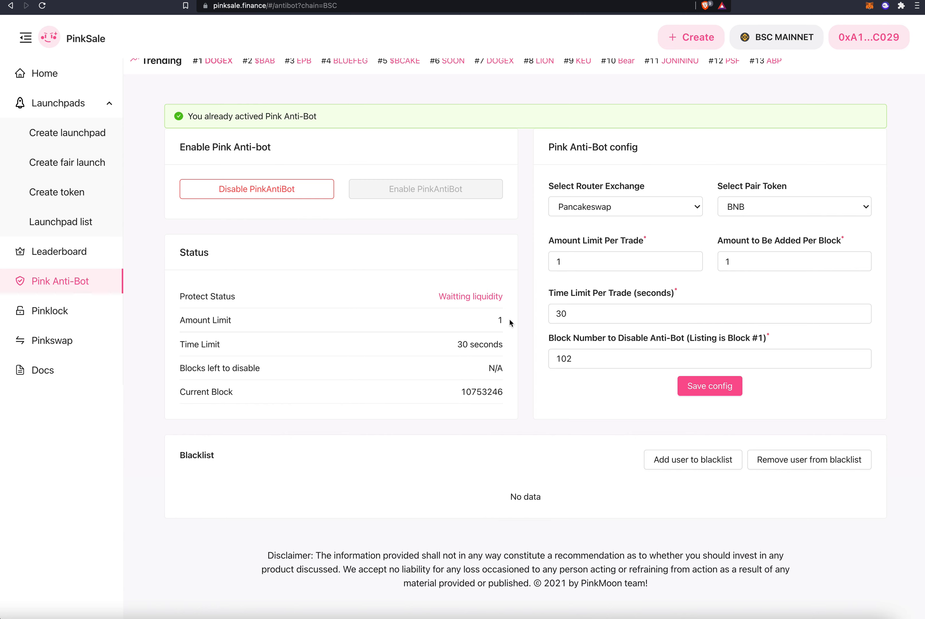
pyautogui.scroll(-1, 521, 317)
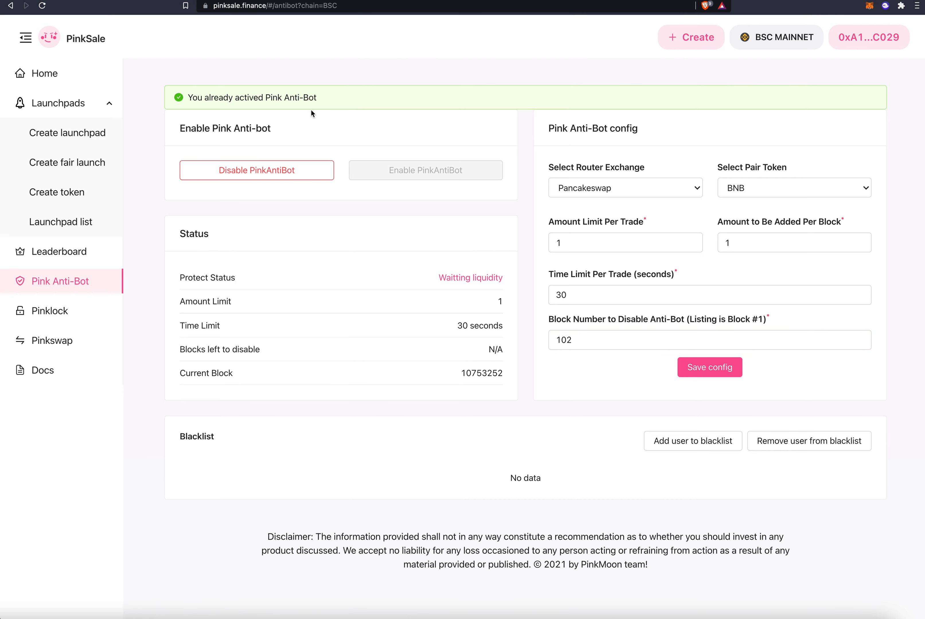
pyautogui.scroll(1, 530, 221)
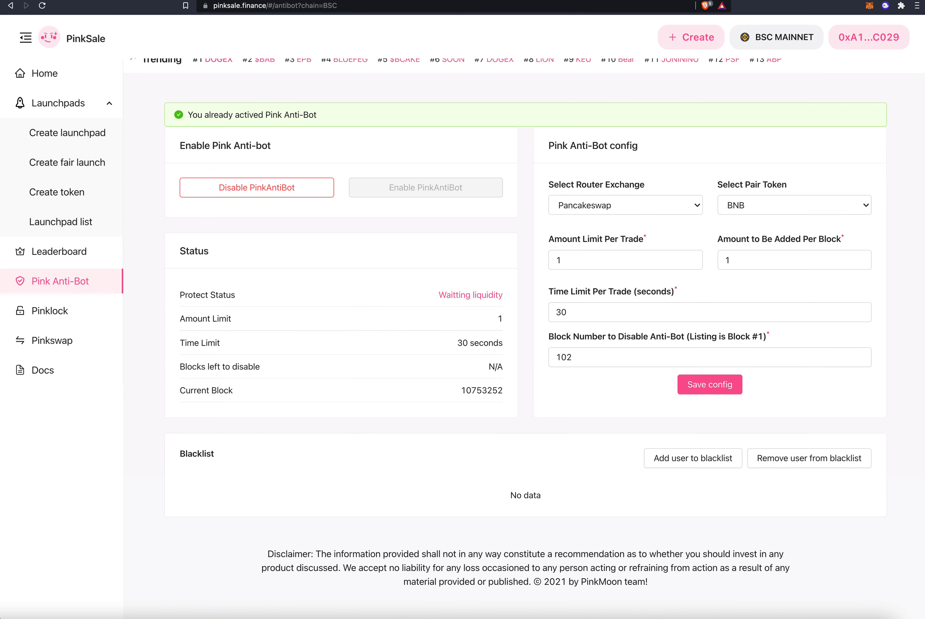
pyautogui.scroll(1, 293, 242)
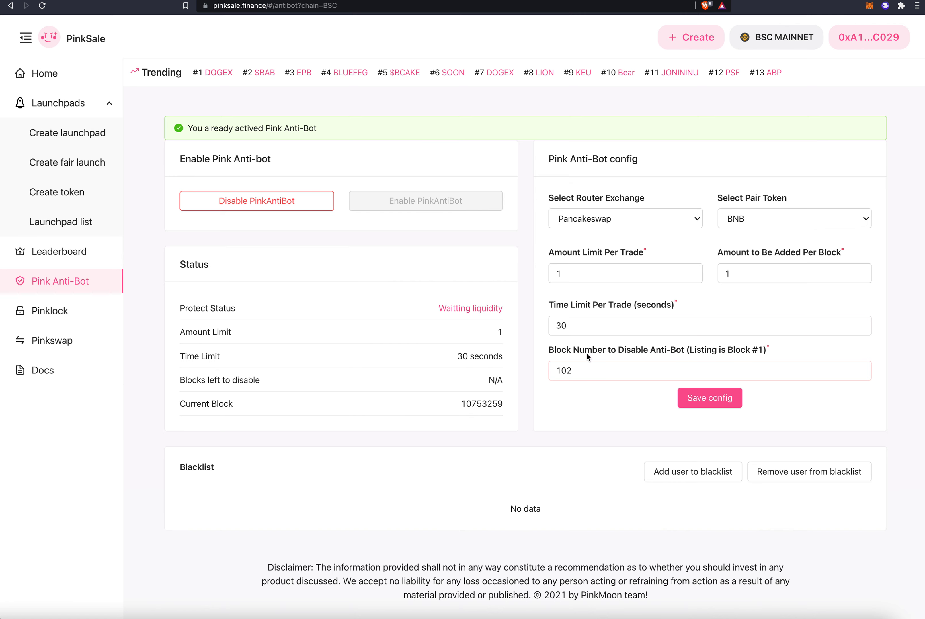
pyautogui.scroll(-2, 523, 348)
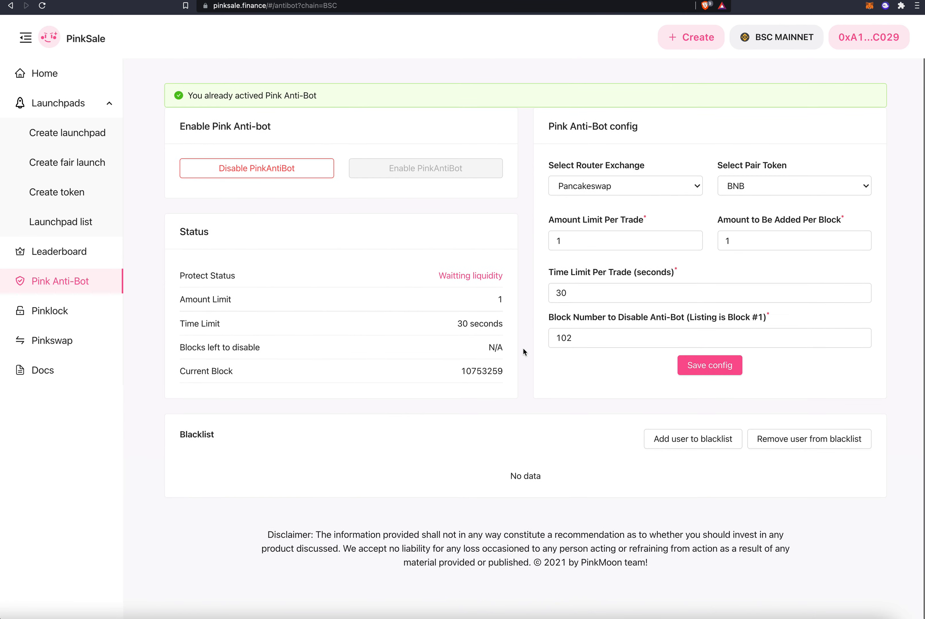
pyautogui.scroll(2, 523, 350)
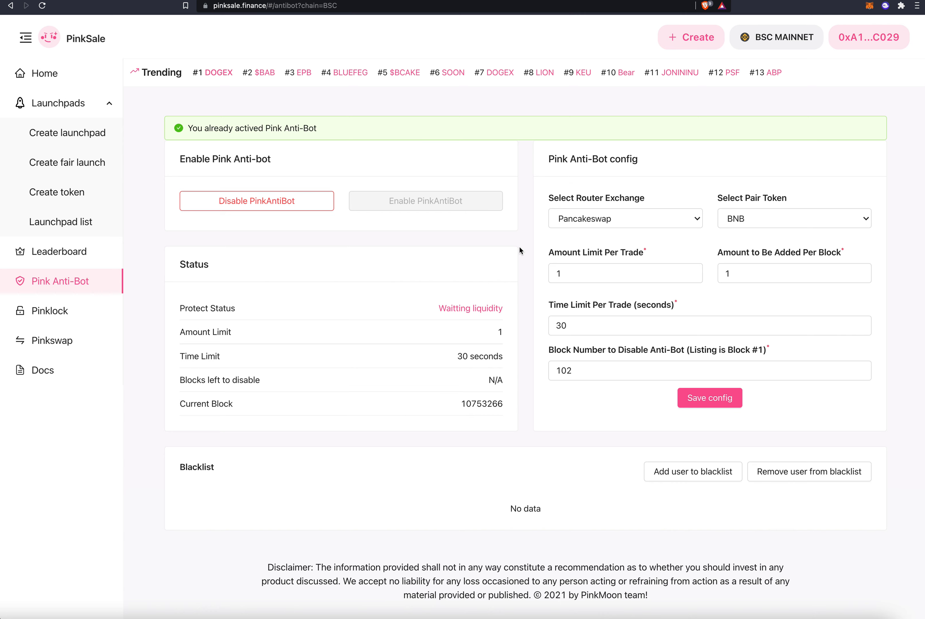
pyautogui.scroll(-2, 525, 255)
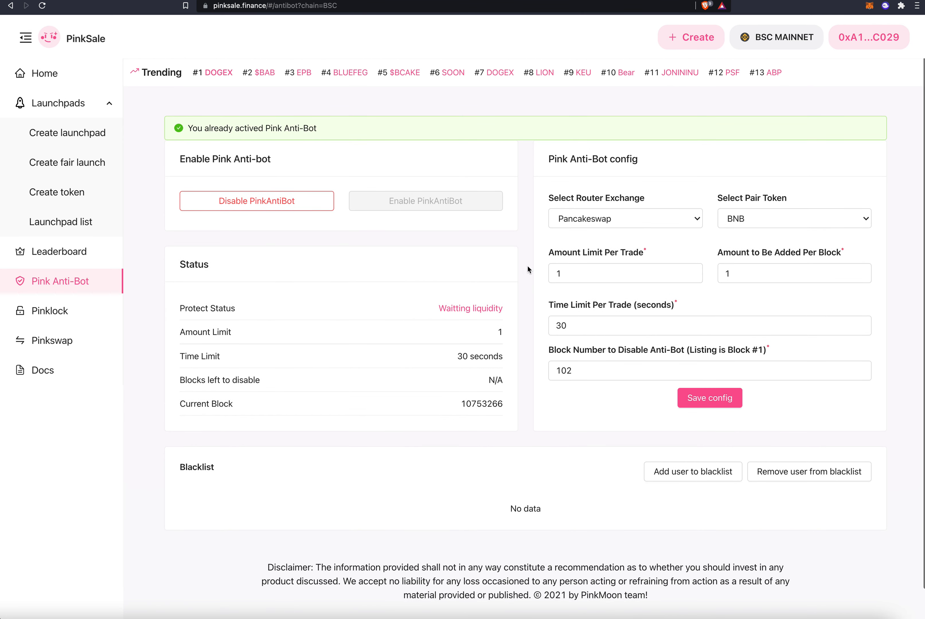